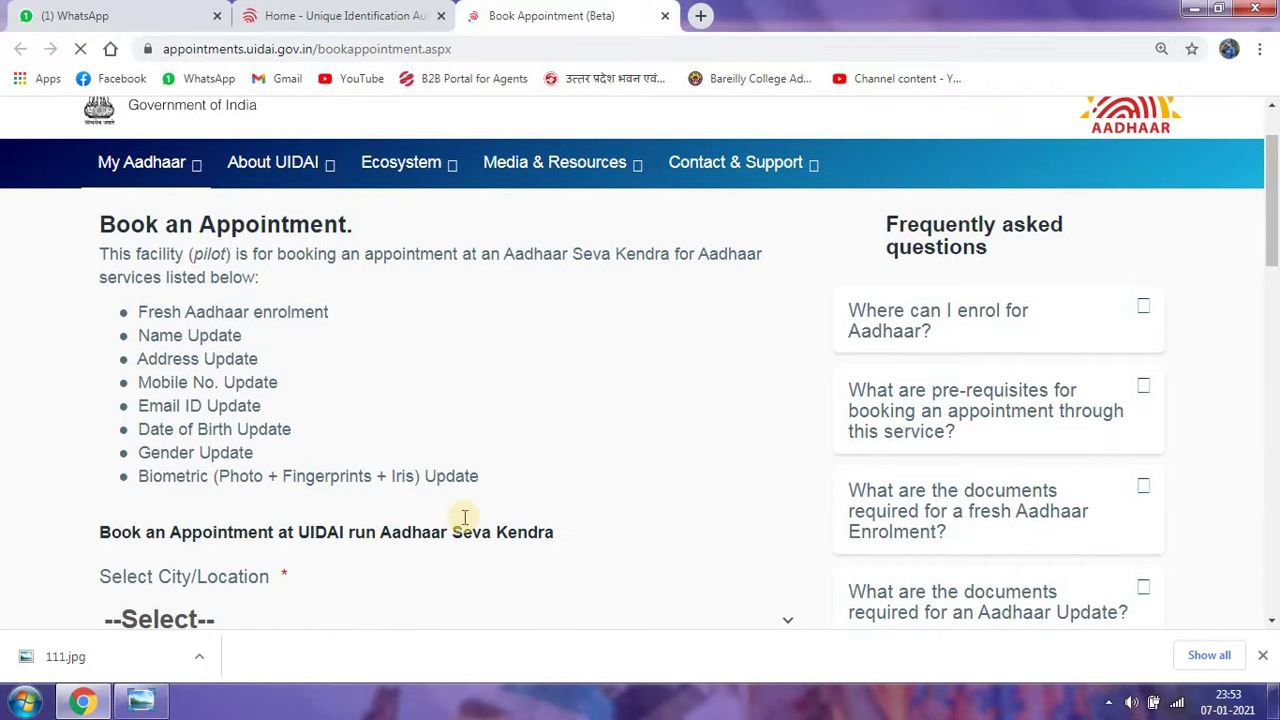
# Review the list of bookable Aadhaar services, from fresh enrolment and name update through to biometric update.
pyautogui.moveTo(98, 222); pyautogui.dragTo(337, 271)
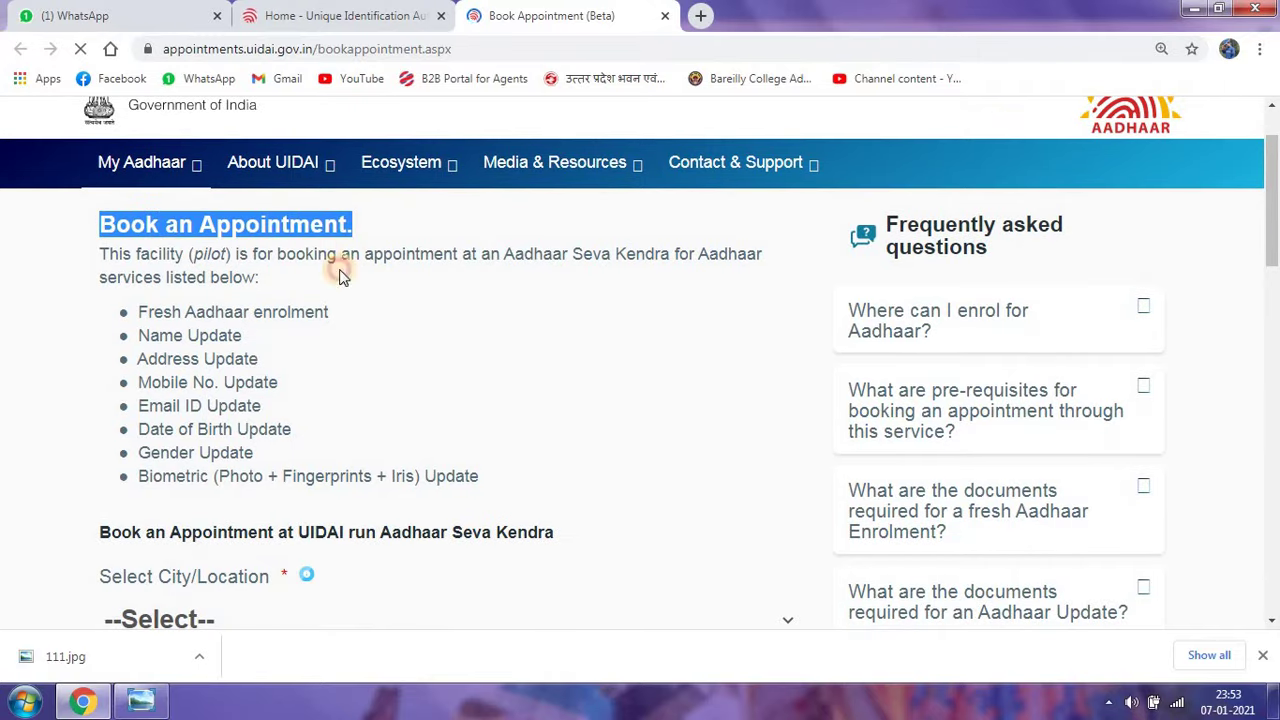
pyautogui.moveTo(138, 312); pyautogui.dragTo(338, 320)
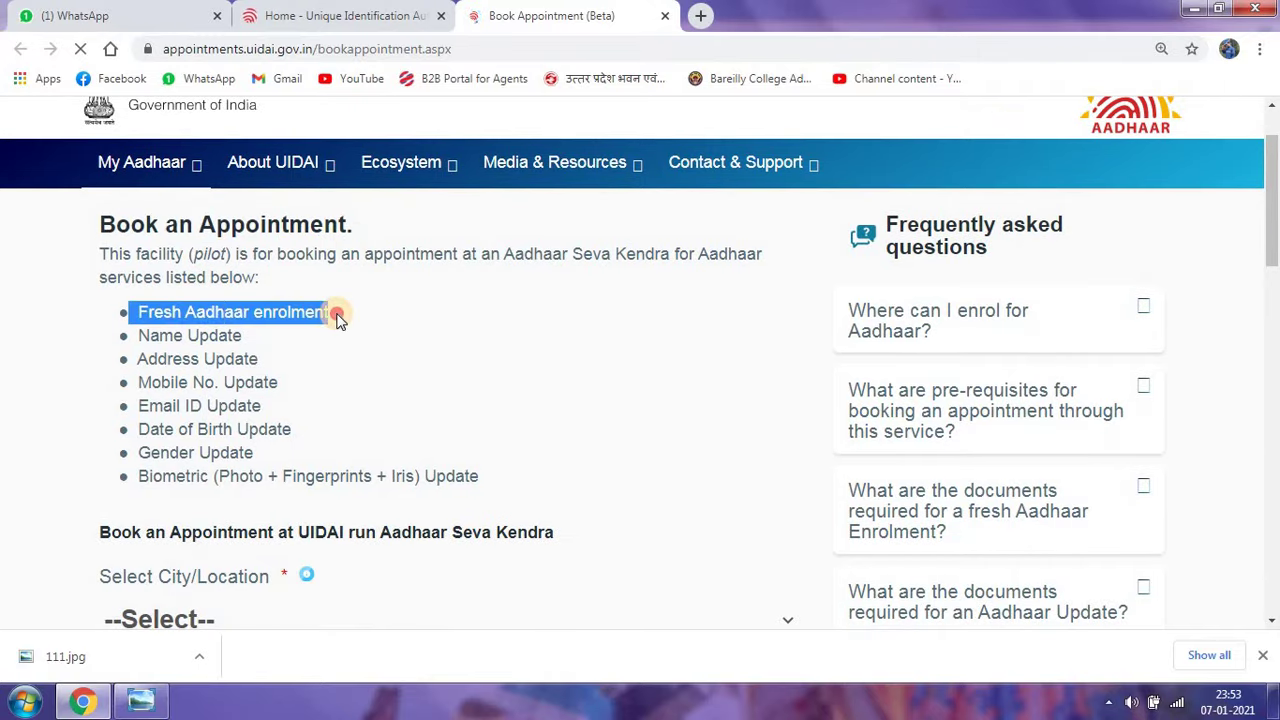
pyautogui.moveTo(137, 336); pyautogui.dragTo(243, 343)
pyautogui.click(246, 420)
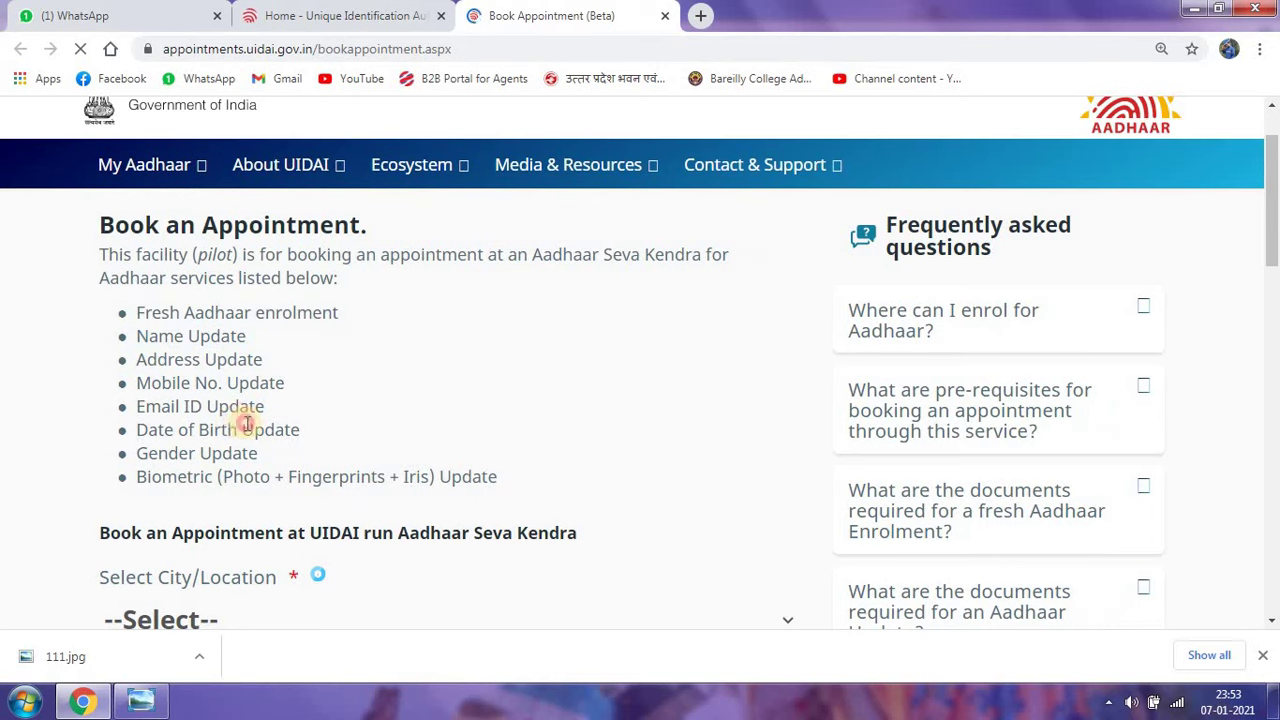
pyautogui.moveTo(157, 383); pyautogui.dragTo(255, 408)
pyautogui.moveTo(170, 430); pyautogui.dragTo(328, 440)
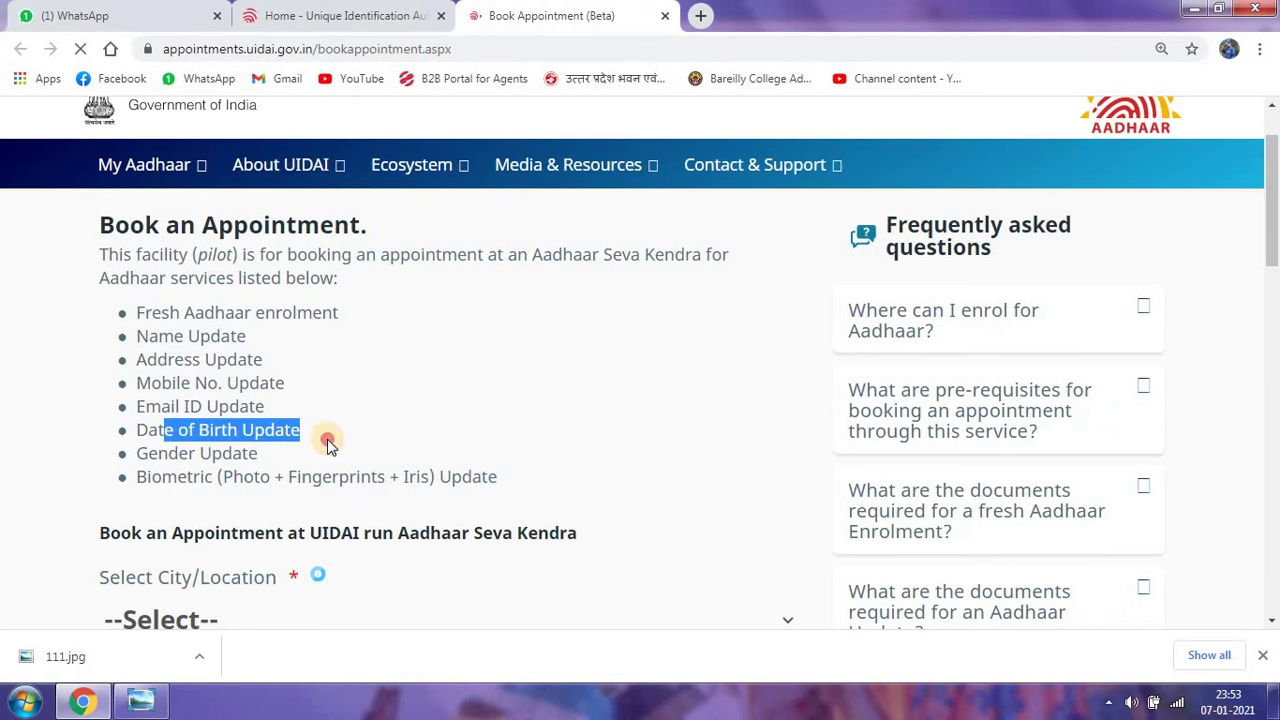
pyautogui.moveTo(178, 453); pyautogui.dragTo(286, 451)
pyautogui.moveTo(177, 477); pyautogui.dragTo(501, 468)
# Dismiss the chat notification and proceed to book an appointment at a Registrar run Aadhaar Seva Kendra.
pyautogui.scroll(-2, 502, 467)
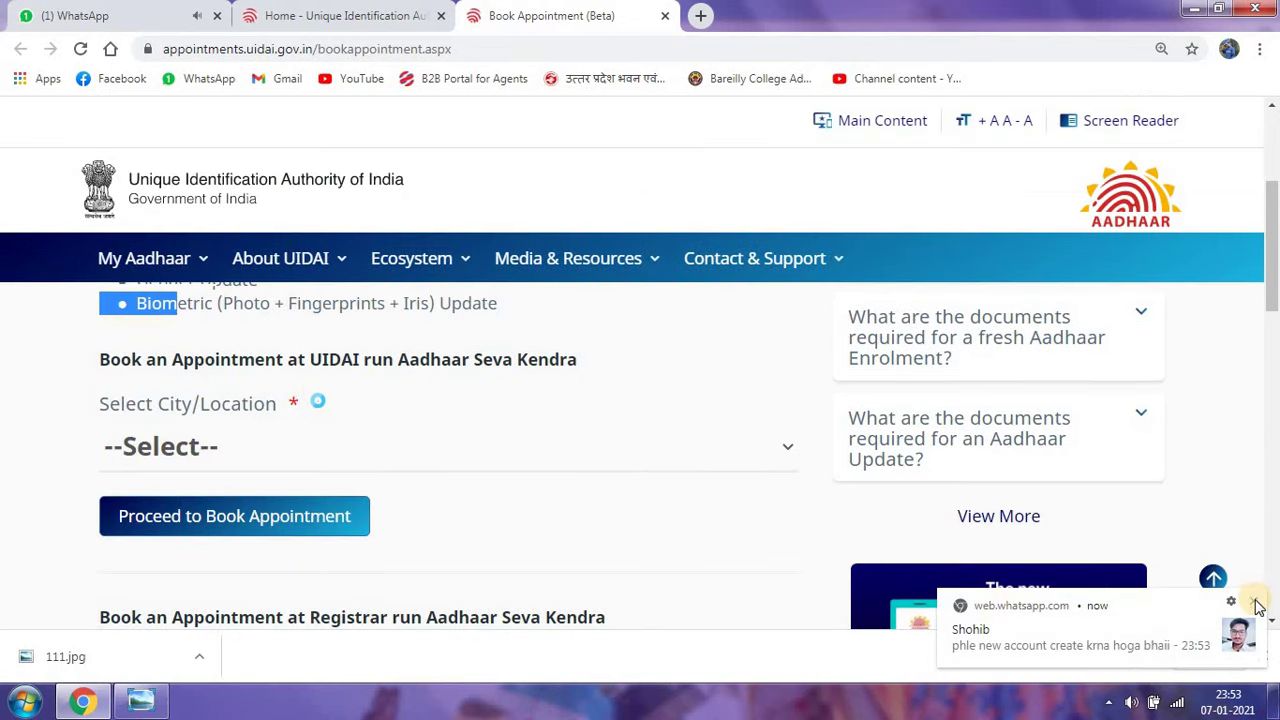
pyautogui.click(1253, 600)
pyautogui.scroll(-2, 315, 438)
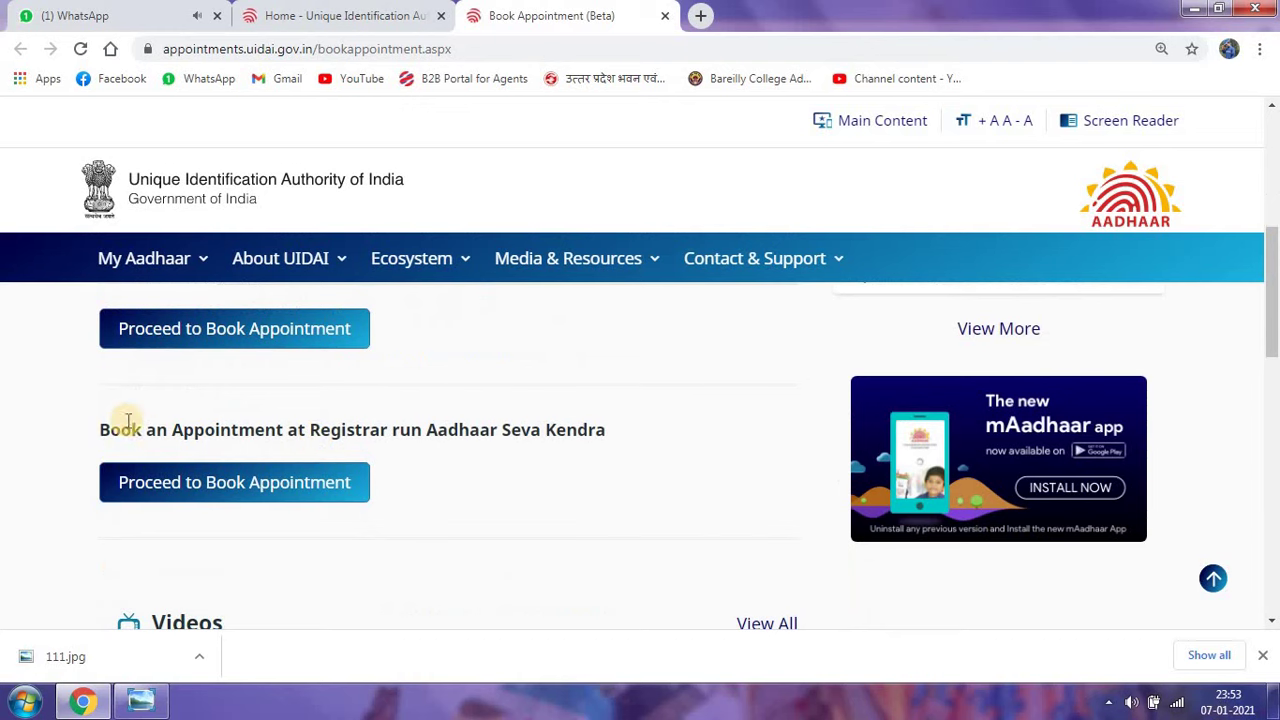
pyautogui.moveTo(90, 432); pyautogui.dragTo(657, 434)
pyautogui.click(326, 484)
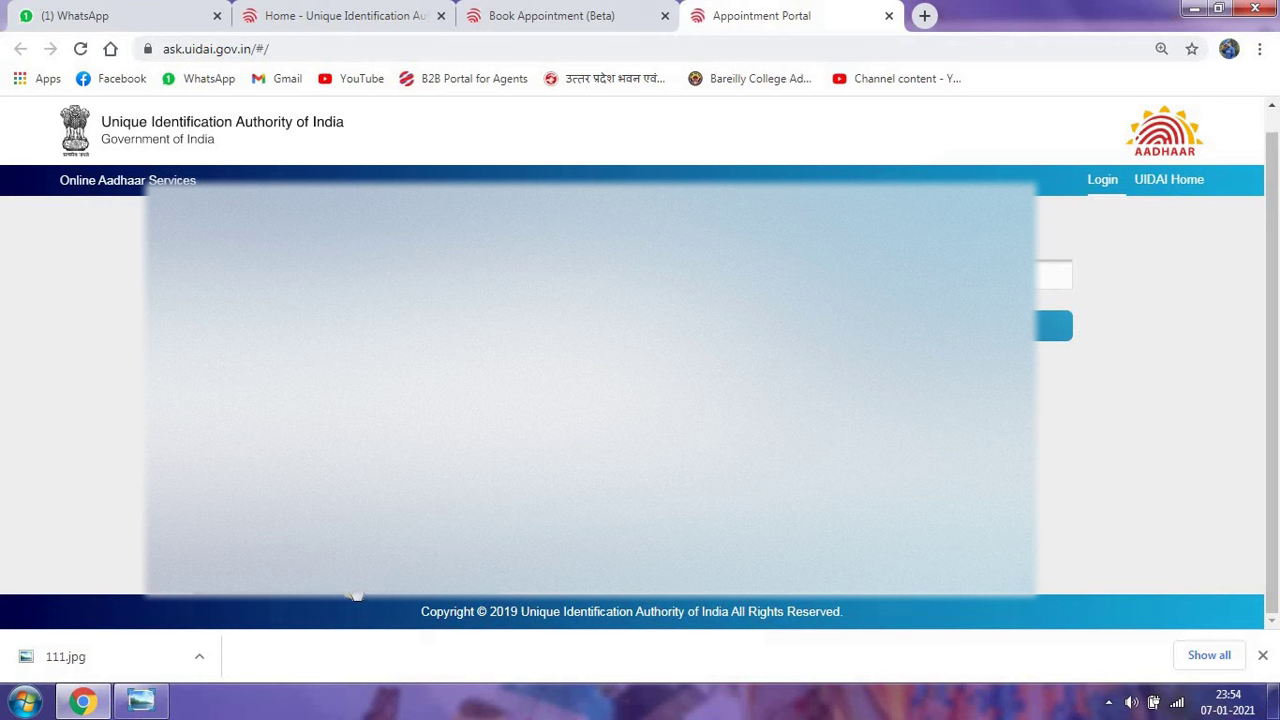
# Enter the login verification code and submit it to log in to the appointment portal.
pyautogui.click(932, 275)
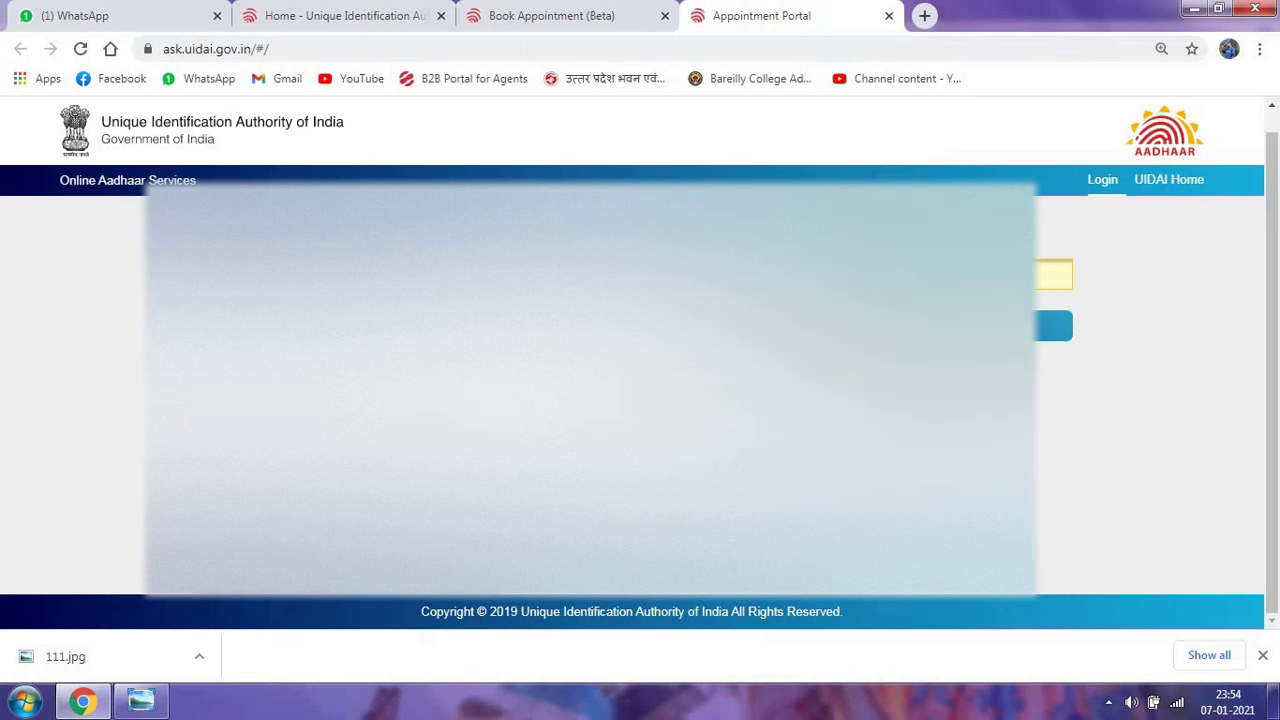
pyautogui.click(932, 325)
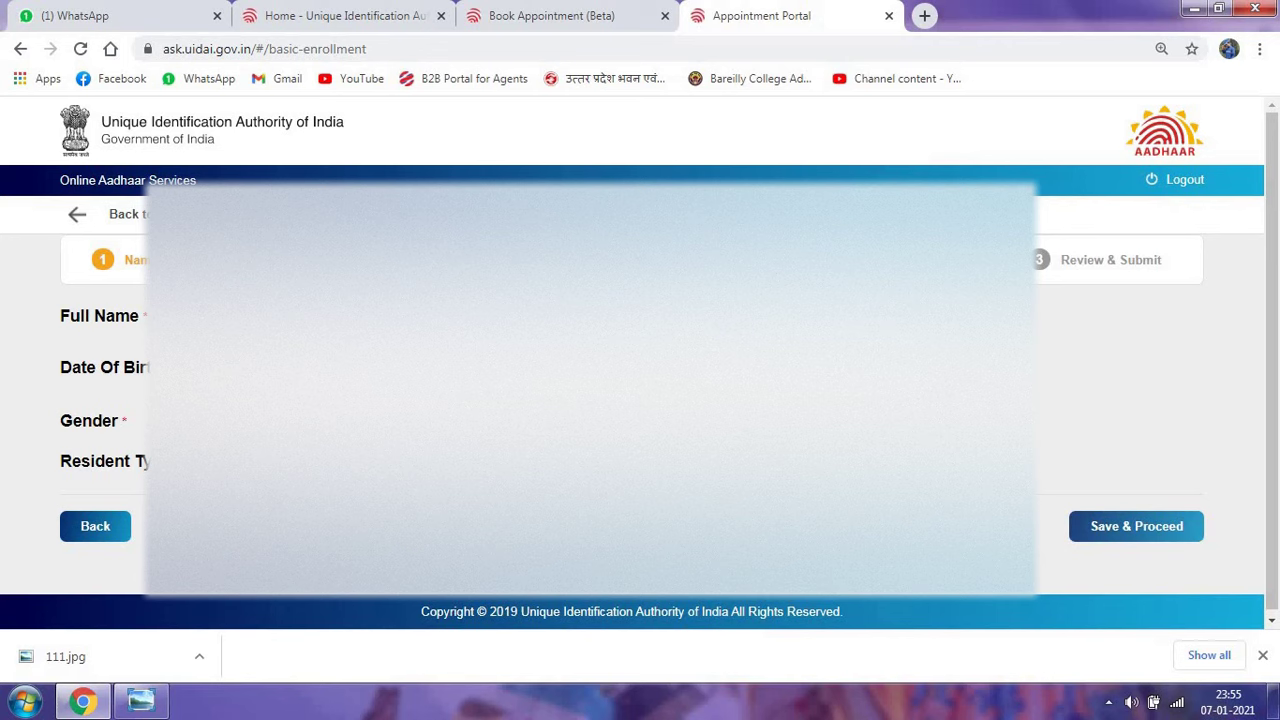
# Fill in the applicant's date of birth, then save the basic enrolment details and proceed.
pyautogui.click(420, 368)
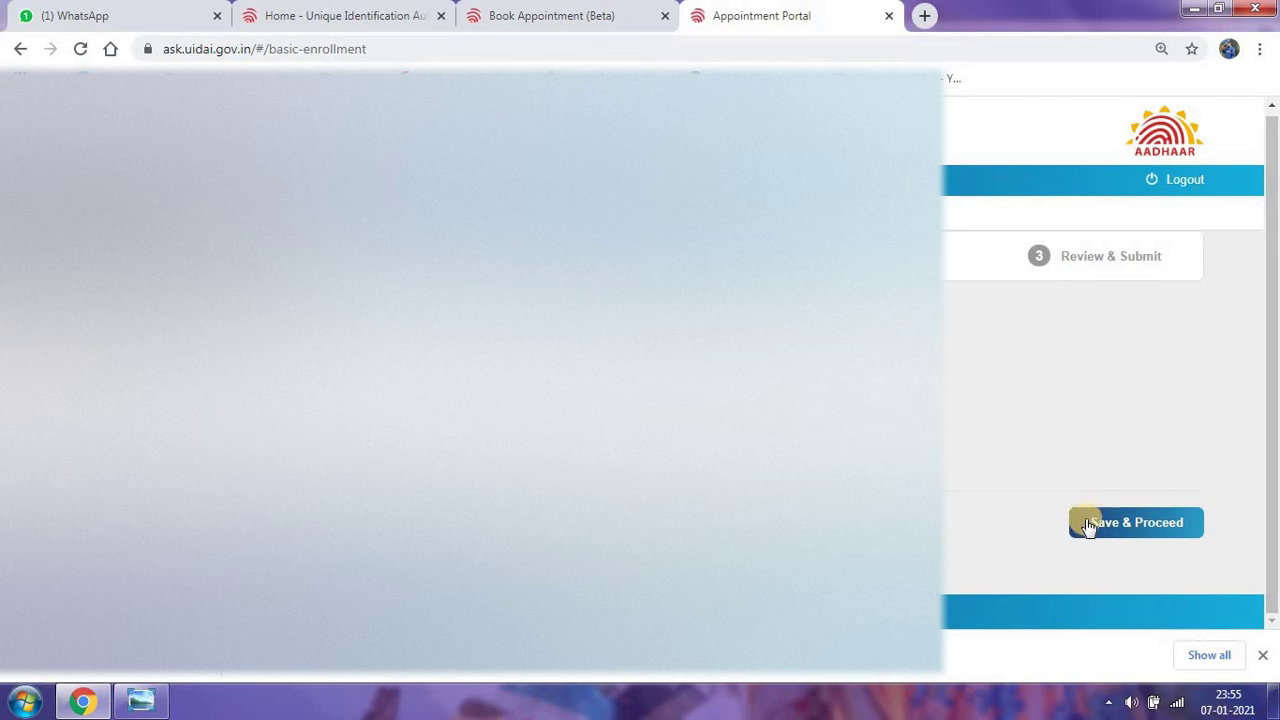
pyautogui.click(1165, 525)
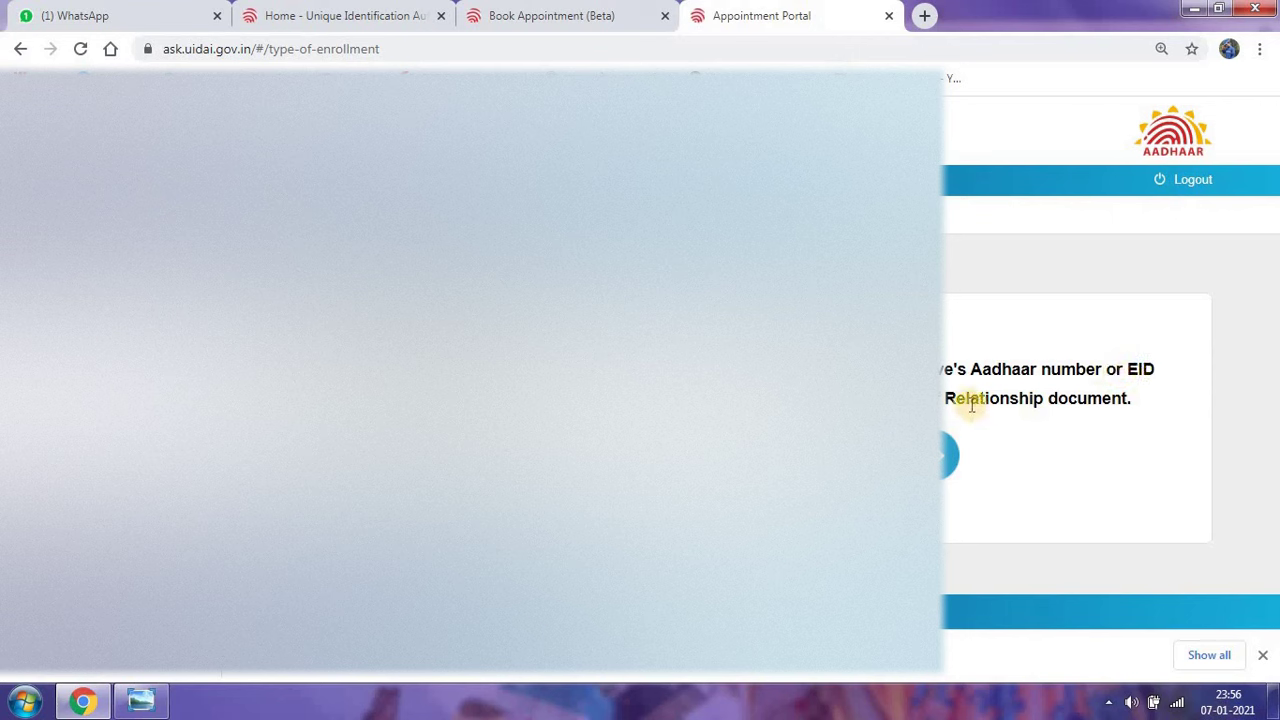
# Choose the enrolment type based on a relative's Aadhaar number or EID and a relationship document.
pyautogui.moveTo(947, 398); pyautogui.dragTo(1203, 403)
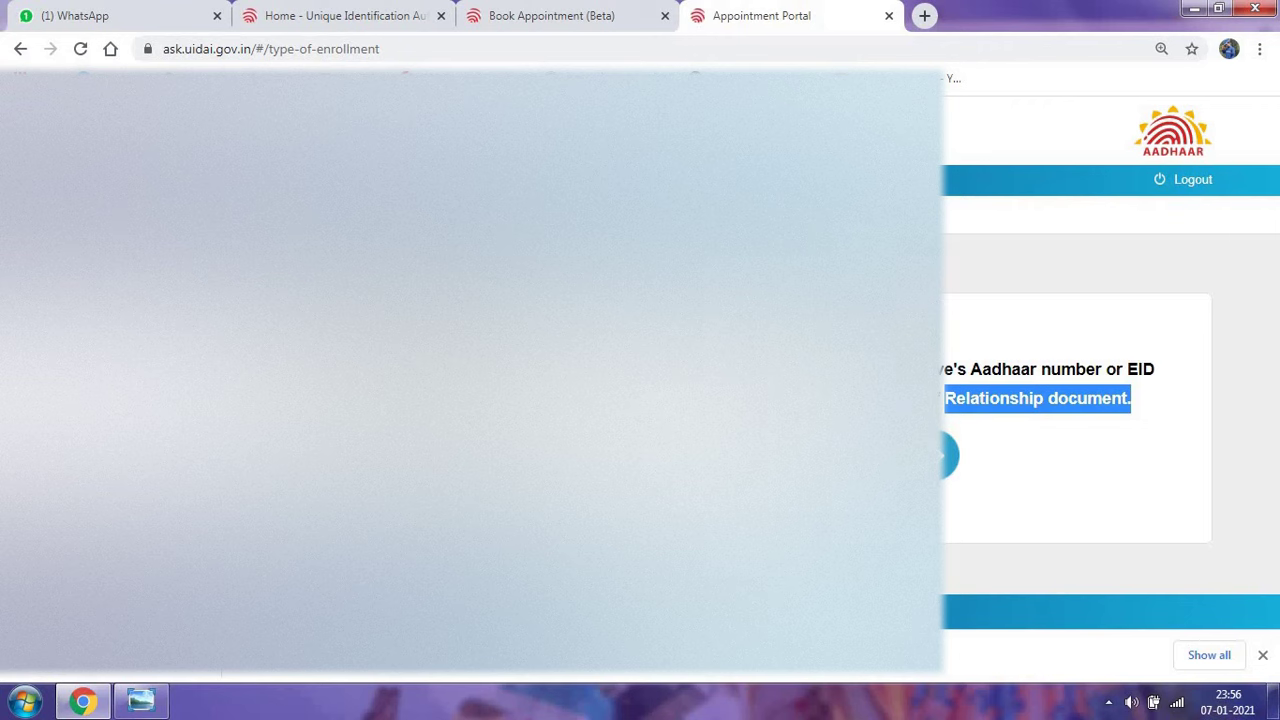
pyautogui.click(946, 412)
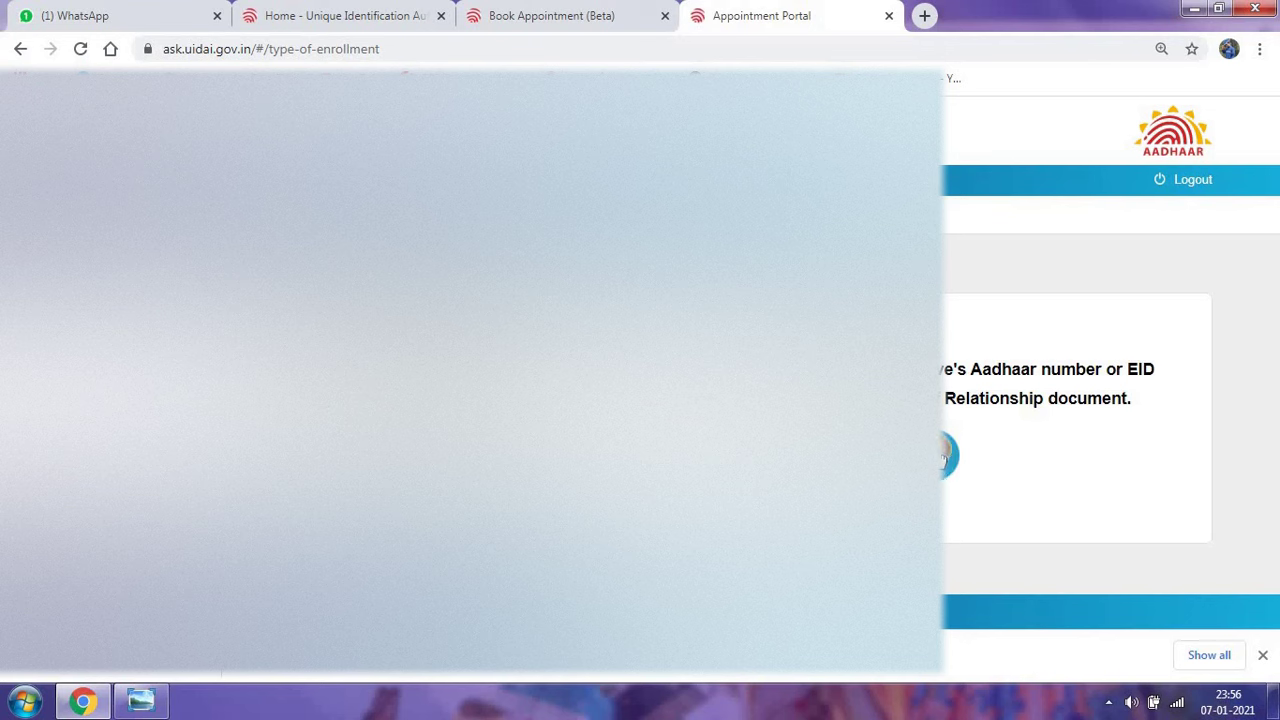
pyautogui.click(1003, 457)
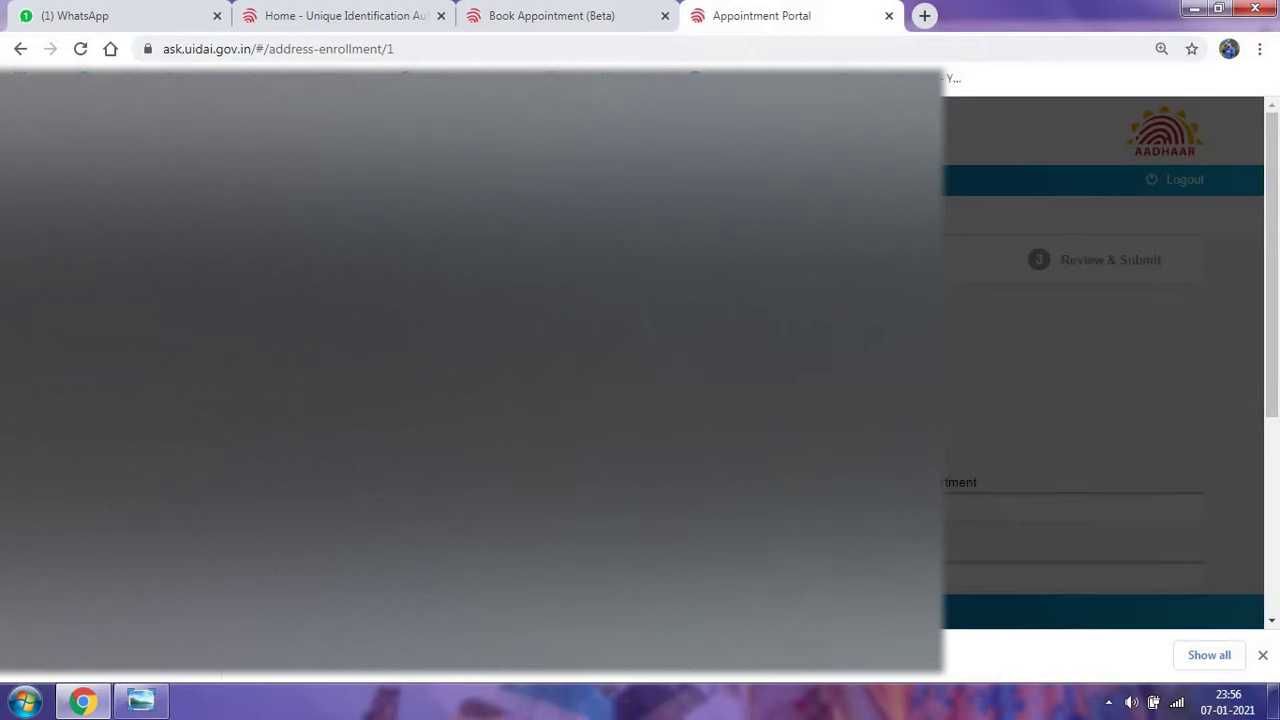
# Look through the address section of the enrolment form, including the apartment and State fields.
pyautogui.scroll(-2, 1075, 395)
pyautogui.scroll(-2, 1100, 400)
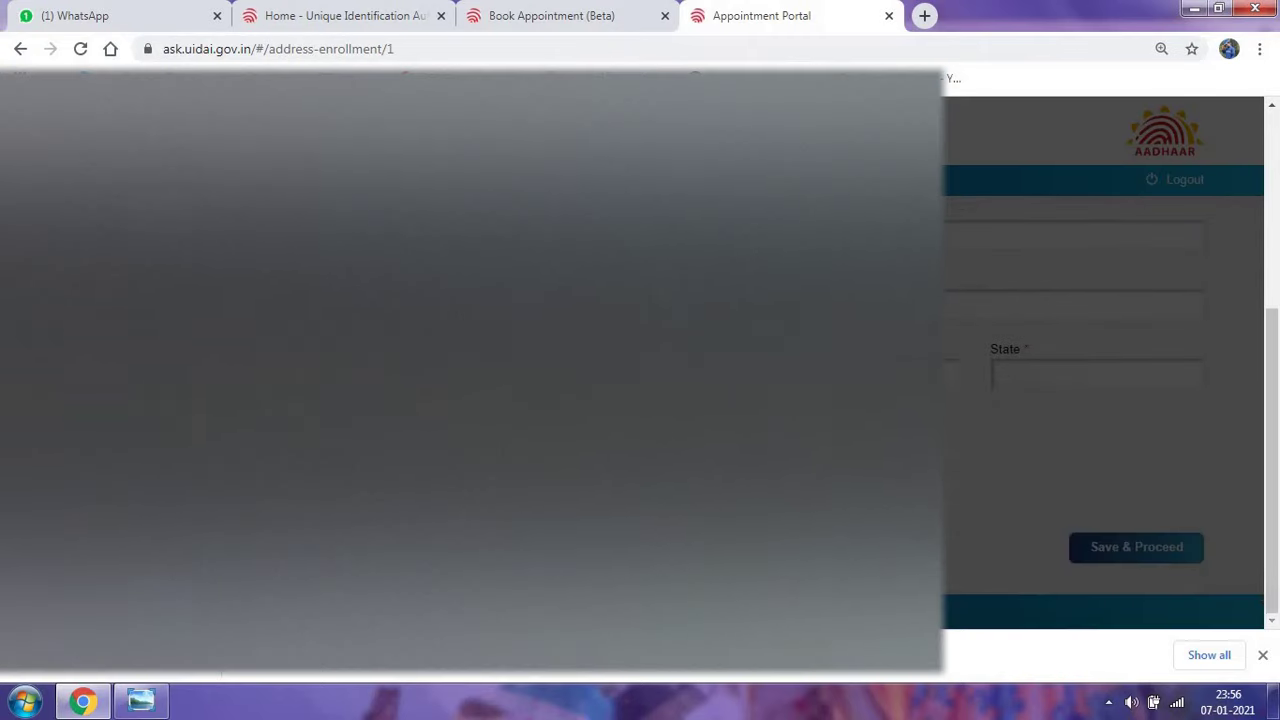
pyautogui.scroll(1, 1100, 400)
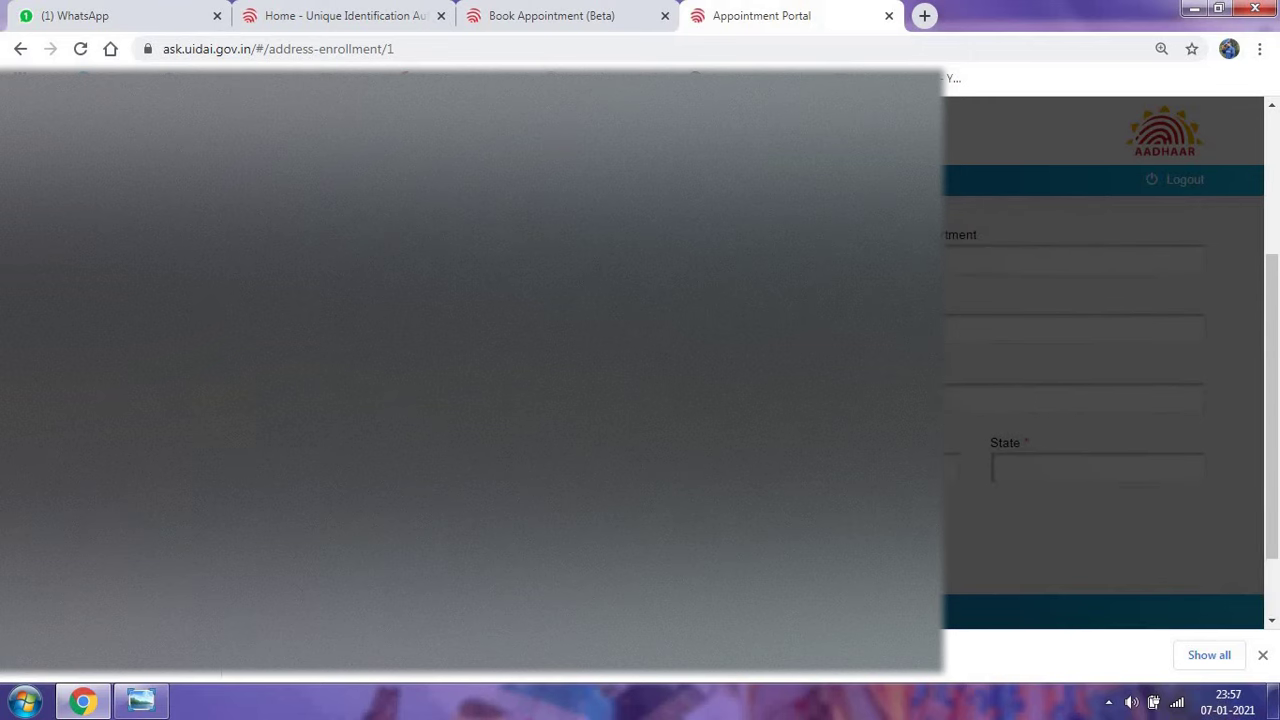
pyautogui.scroll(-1, 1100, 400)
pyautogui.scroll(1, 1100, 400)
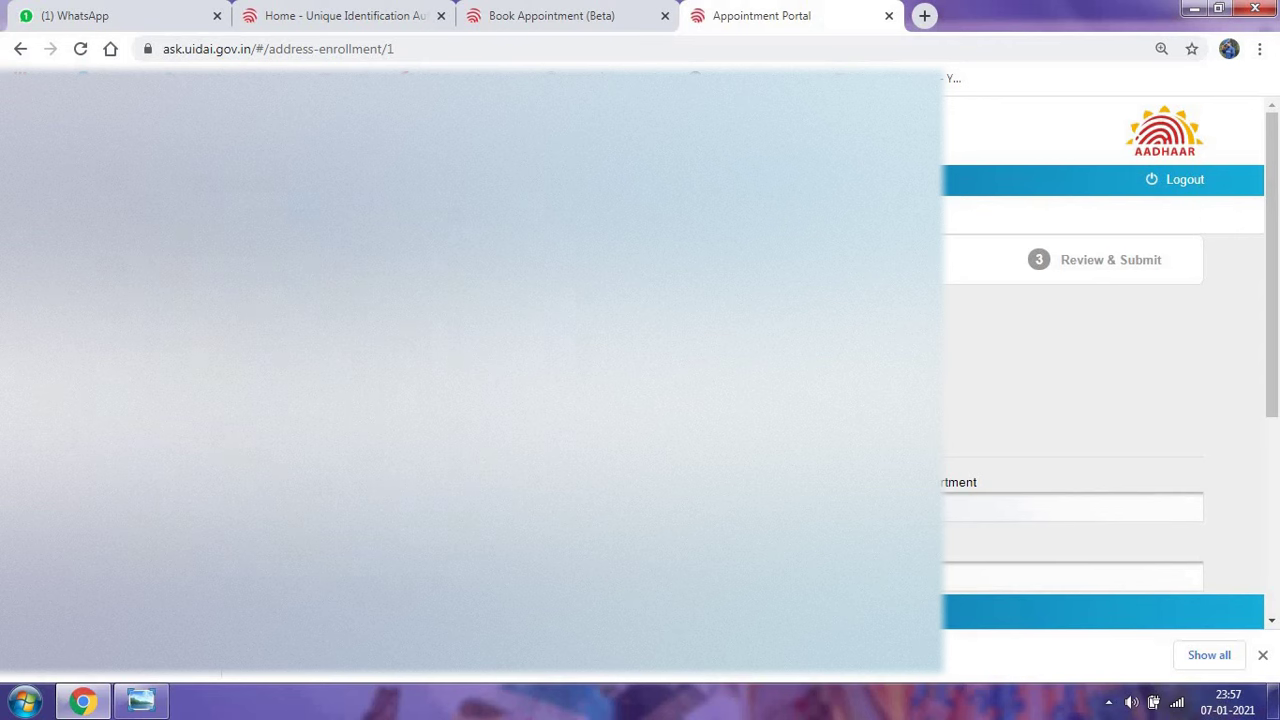
pyautogui.scroll(-2, 1100, 400)
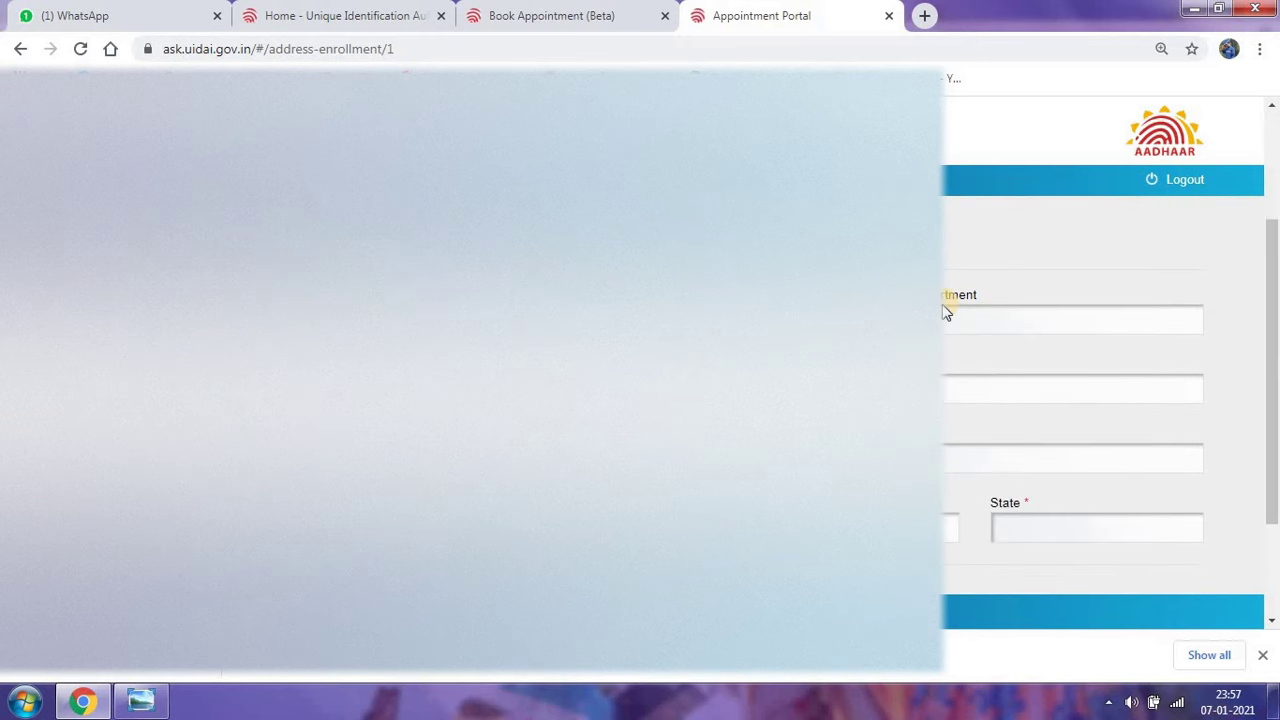
pyautogui.scroll(-1, 946, 309)
pyautogui.scroll(1, 946, 309)
pyautogui.click(632, 390)
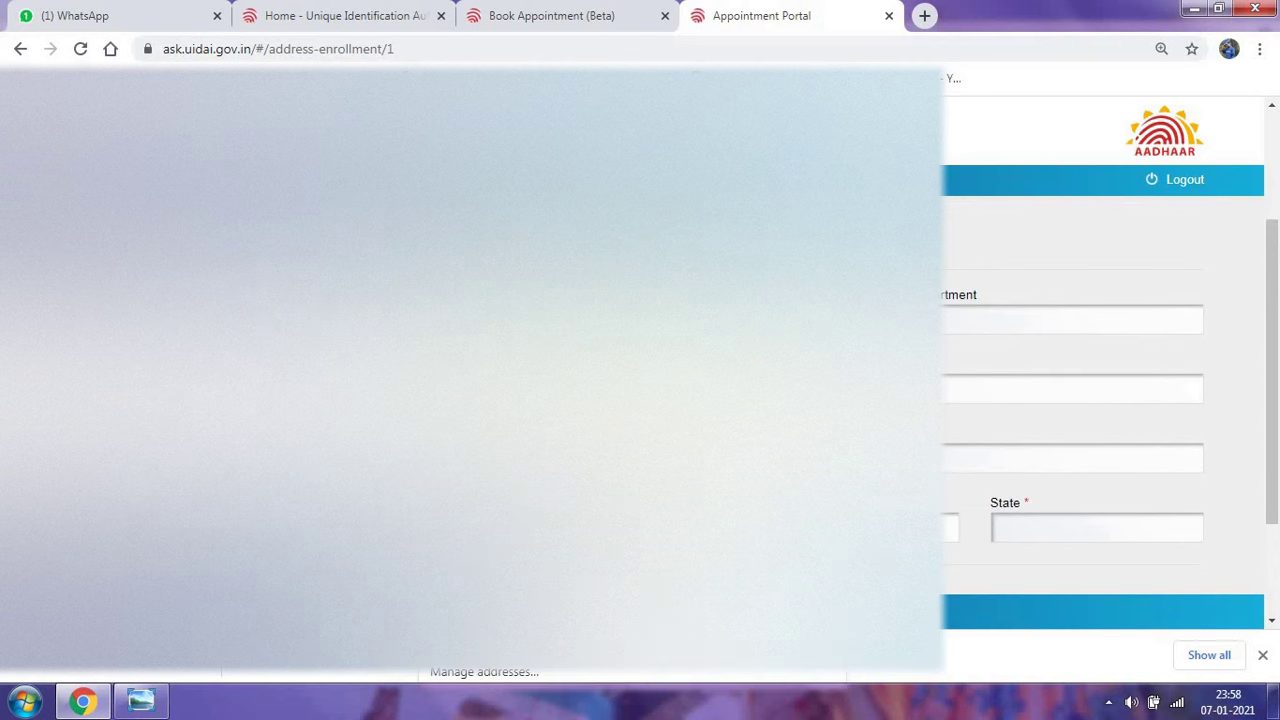
pyautogui.click(632, 390)
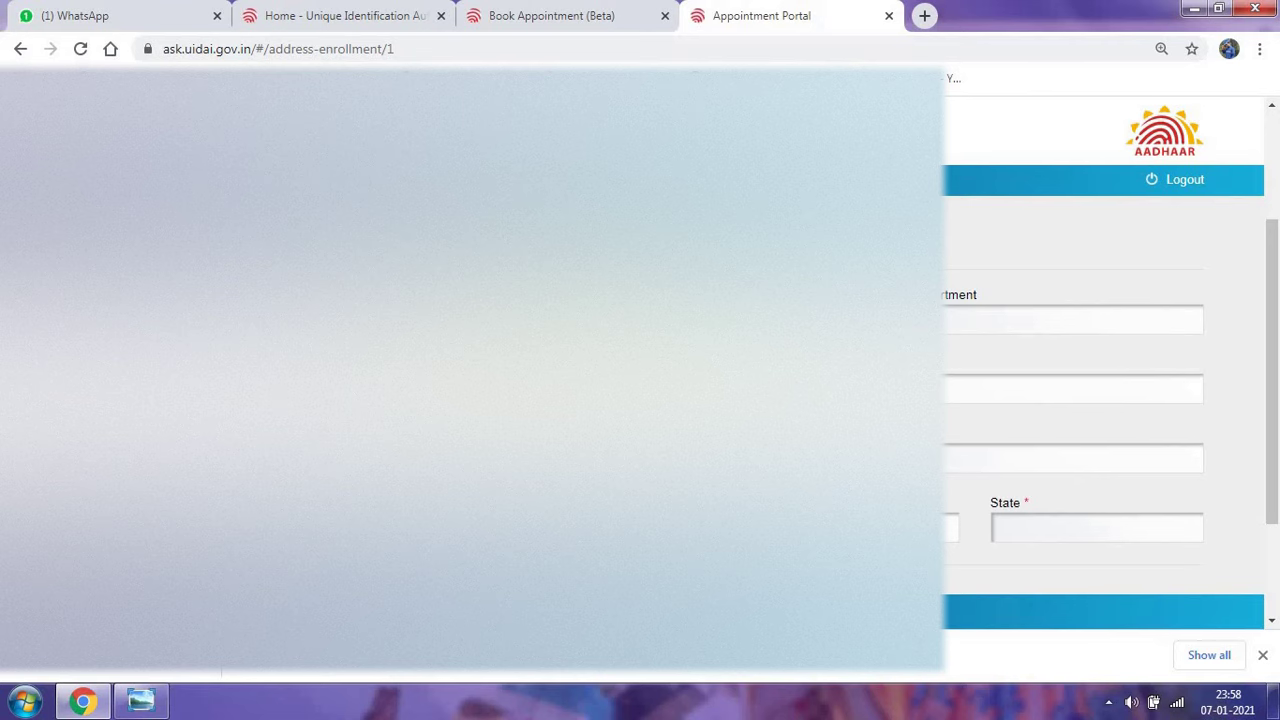
pyautogui.scroll(2, 1073, 400)
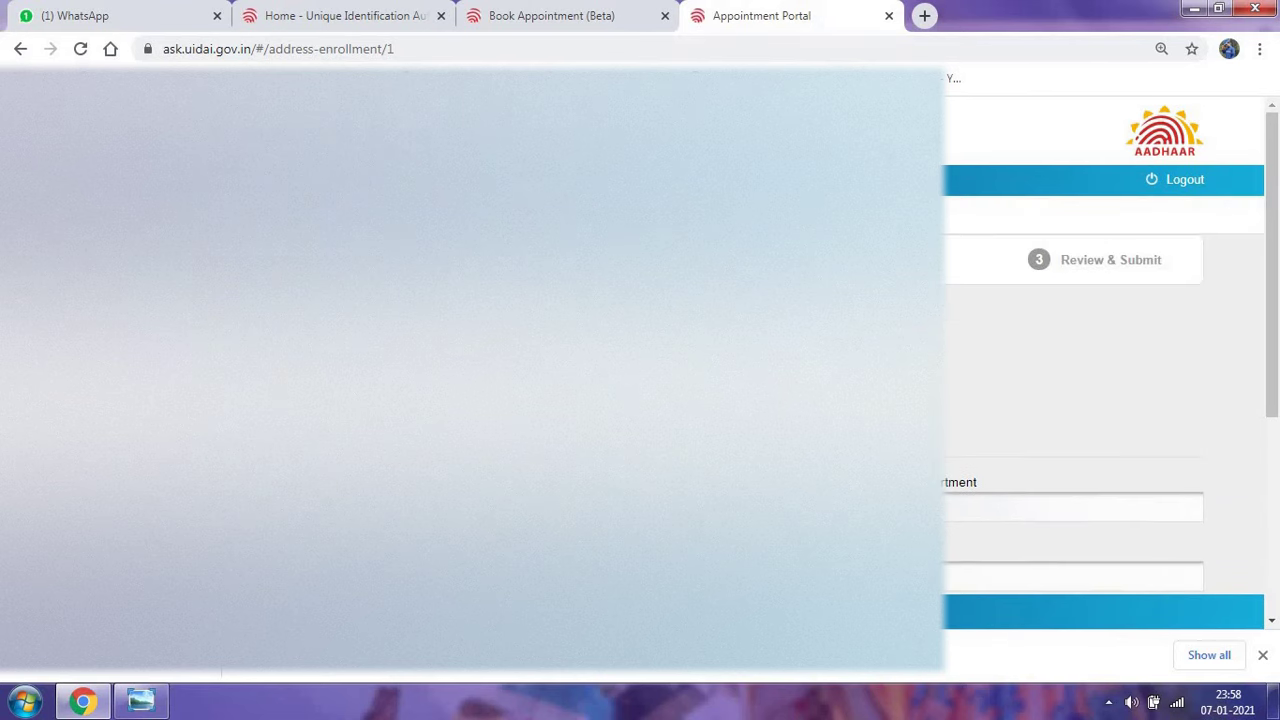
pyautogui.scroll(-1, 1073, 400)
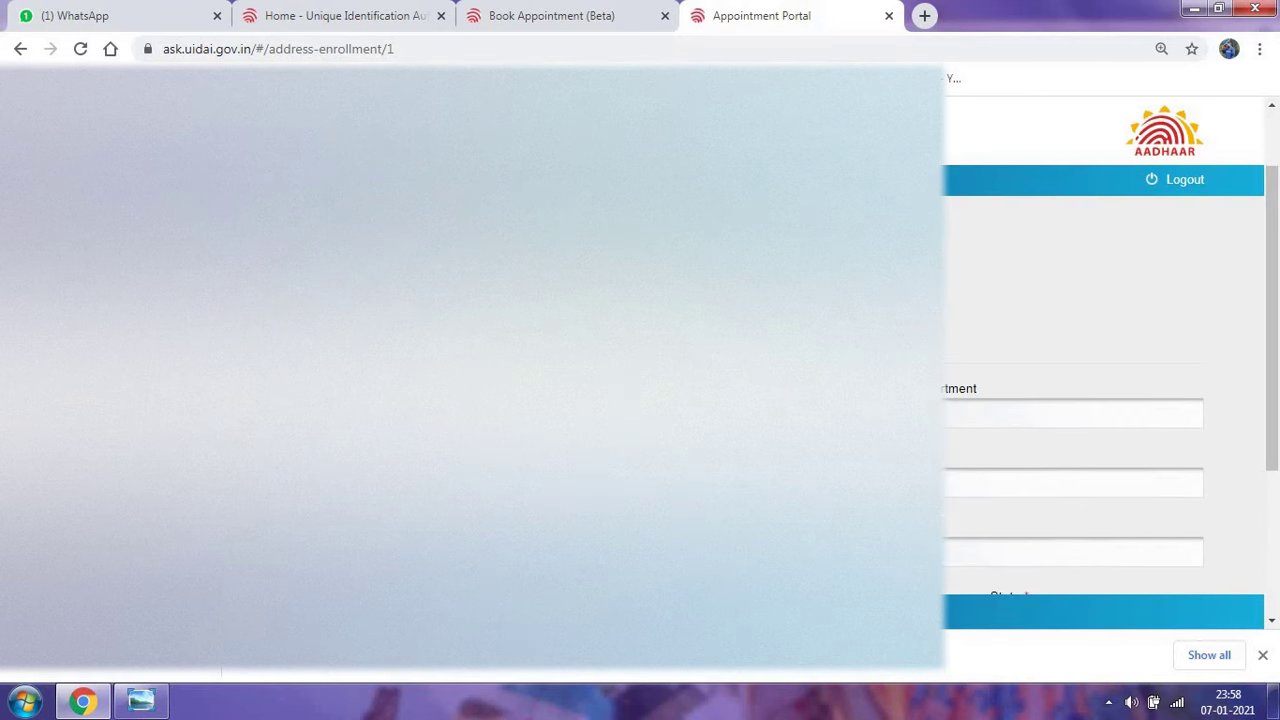
pyautogui.scroll(-2, 1073, 400)
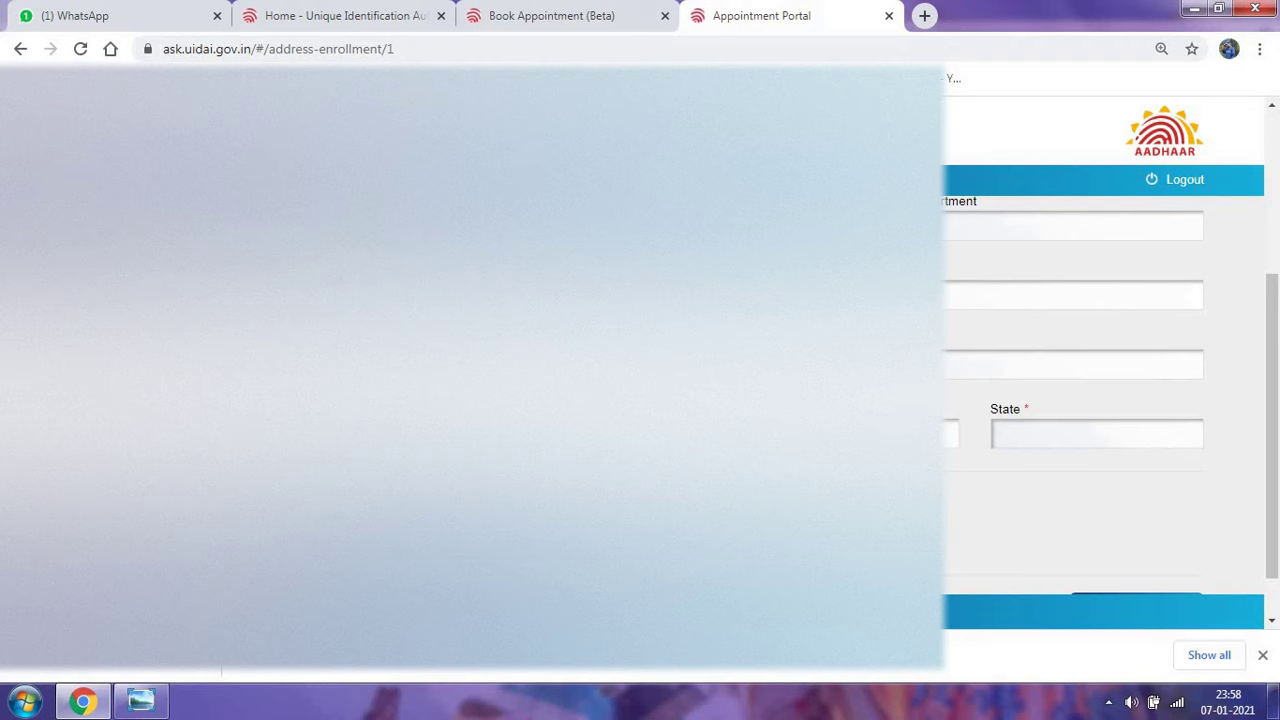
pyautogui.scroll(1, 1073, 400)
pyautogui.click(948, 320)
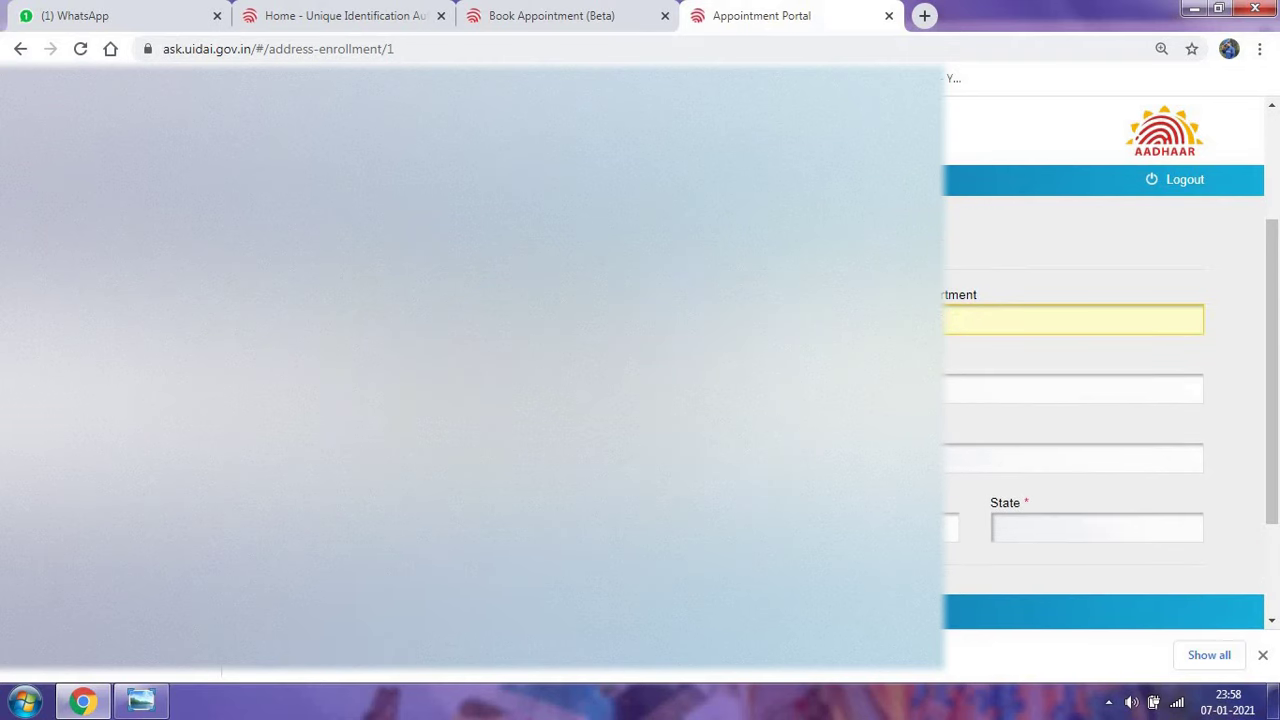
# Fill in the postal code of the address from a saved entry and close the remaining address suggestions.
pyautogui.click(362, 528)
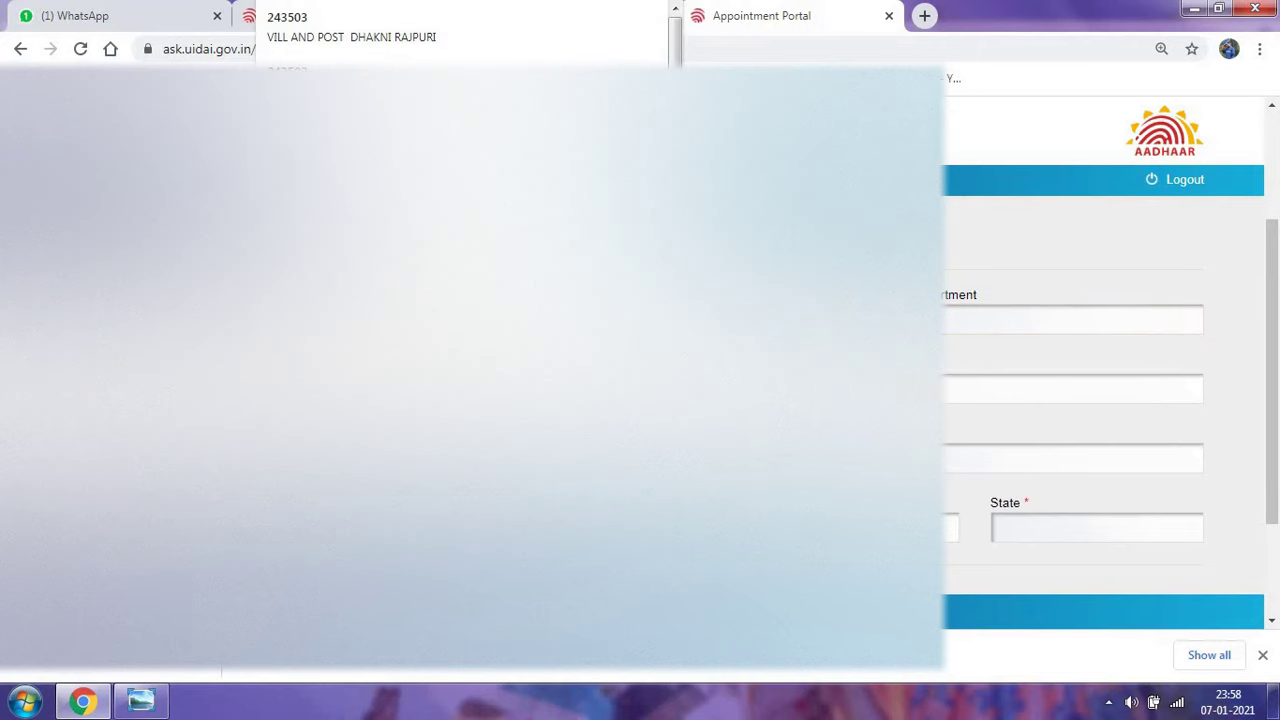
pyautogui.click(465, 330)
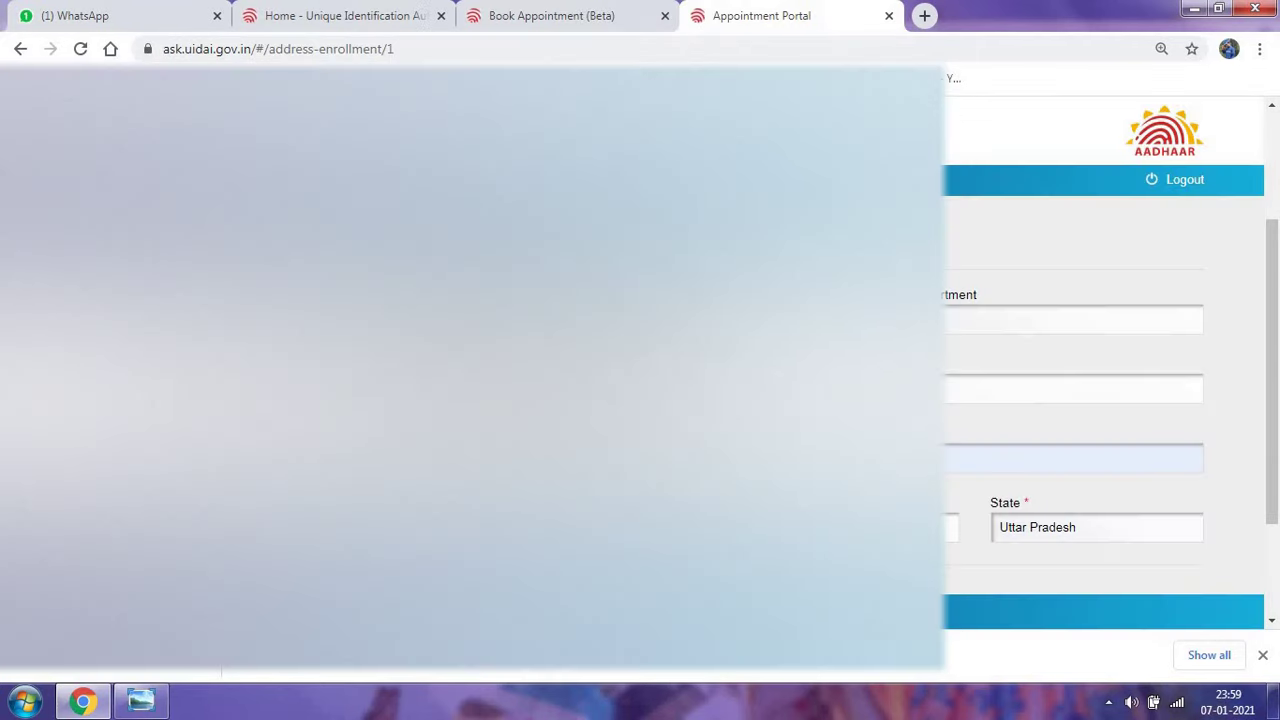
pyautogui.click(958, 459)
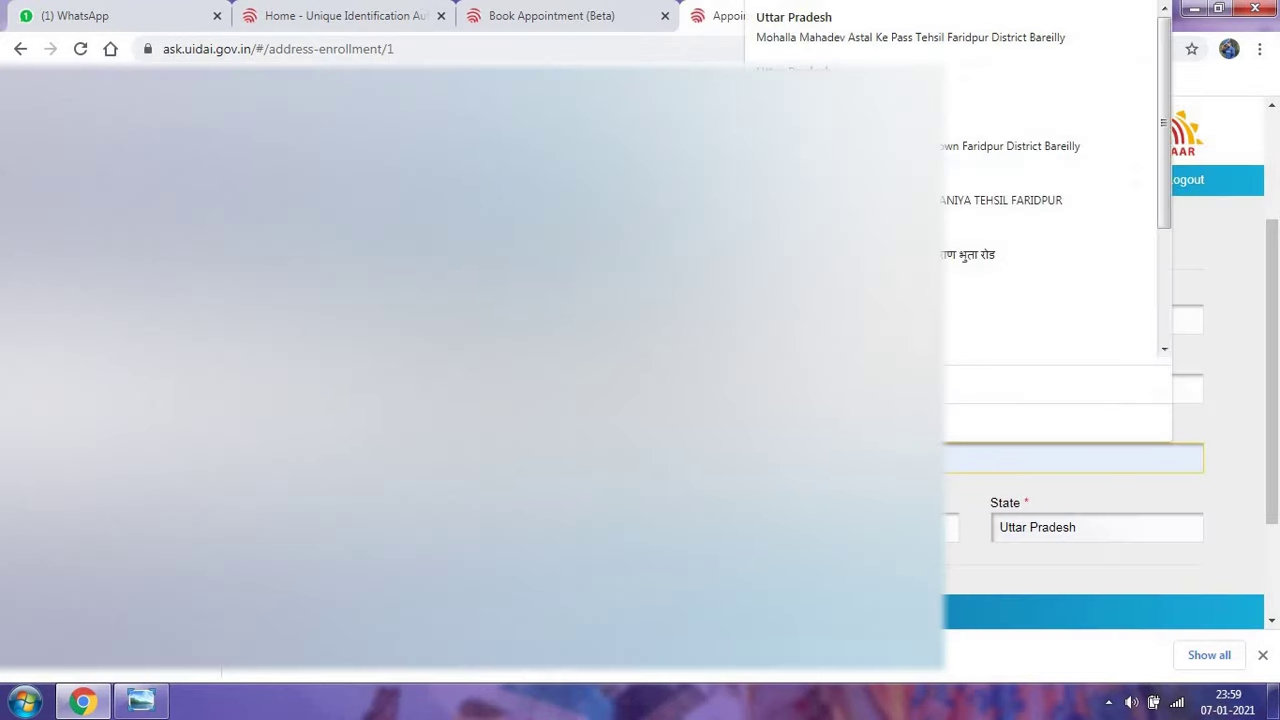
pyautogui.click(760, 568)
# Choose the applicant's village or town from the list of localities for the address.
pyautogui.scroll(-1, 760, 568)
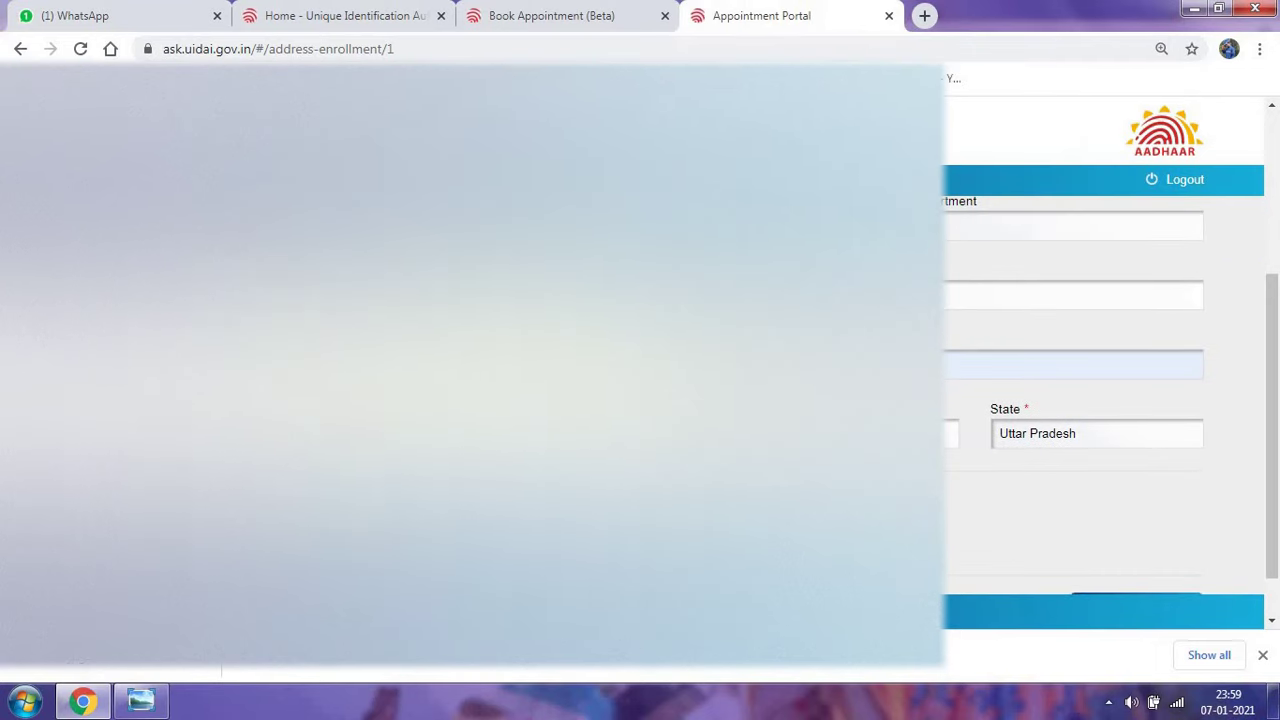
pyautogui.scroll(-1, 1070, 400)
pyautogui.click(362, 374)
pyautogui.scroll(10, 362, 300)
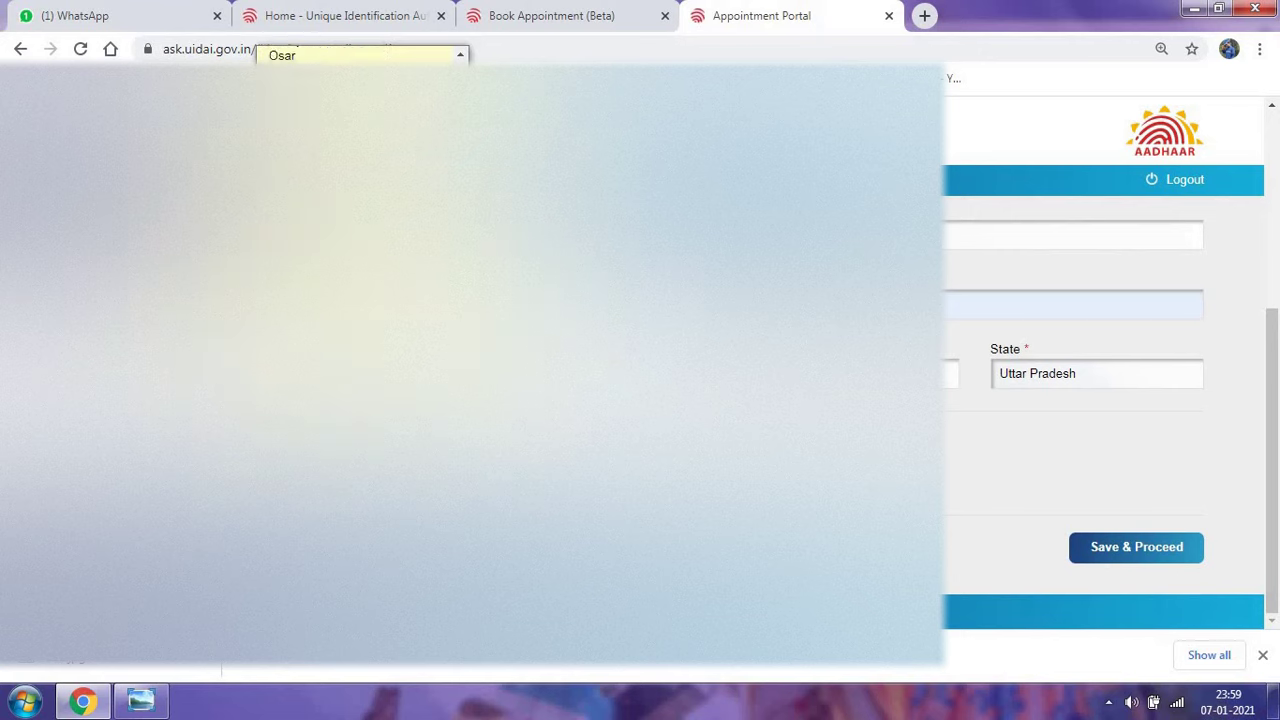
pyautogui.scroll(-2, 360, 56)
pyautogui.scroll(-1, 360, 56)
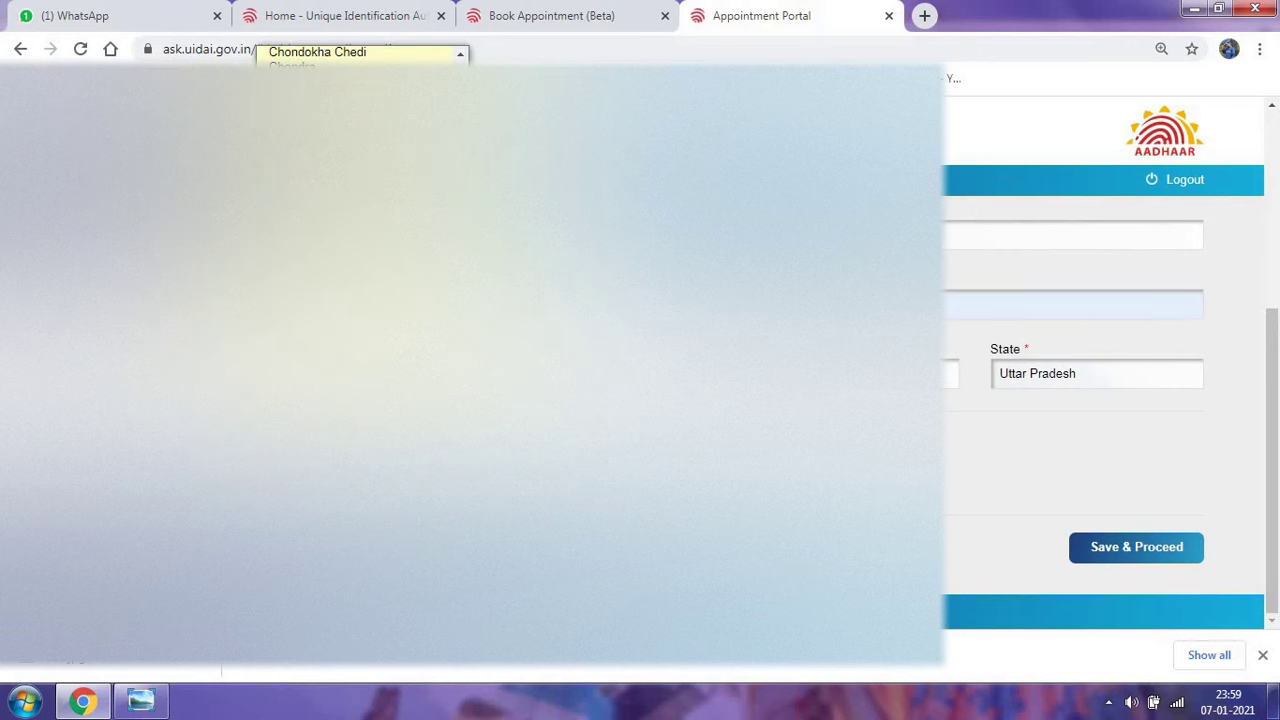
pyautogui.scroll(-1, 360, 56)
pyautogui.scroll(-1, 360, 56)
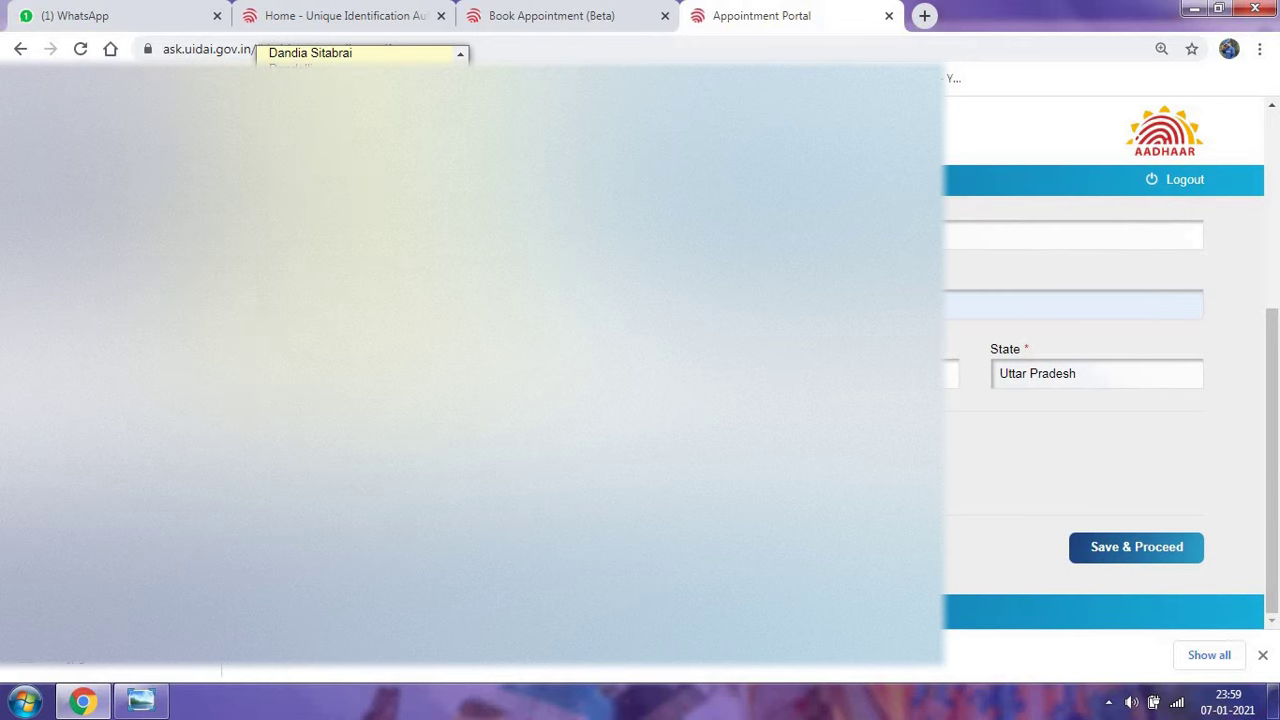
pyautogui.click(350, 220)
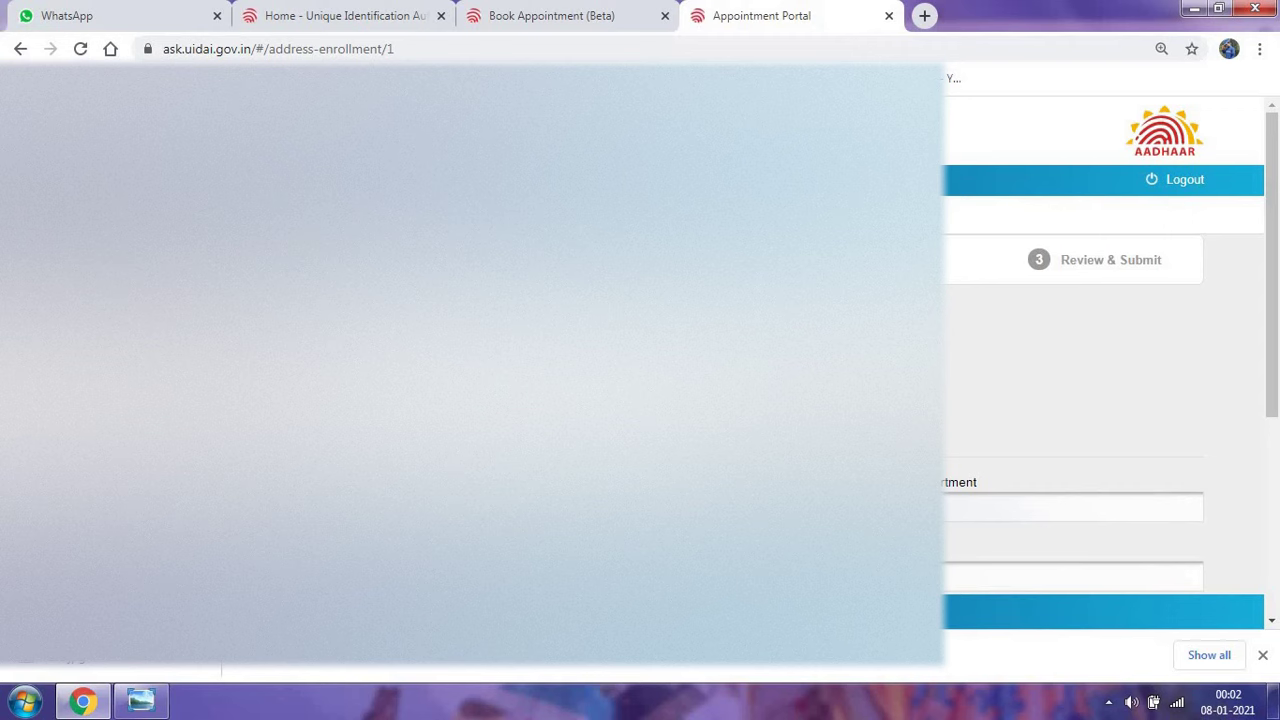
# Check the address section of the enrolment form, from the apartment field down to the State field.
pyautogui.scroll(-1, 1100, 400)
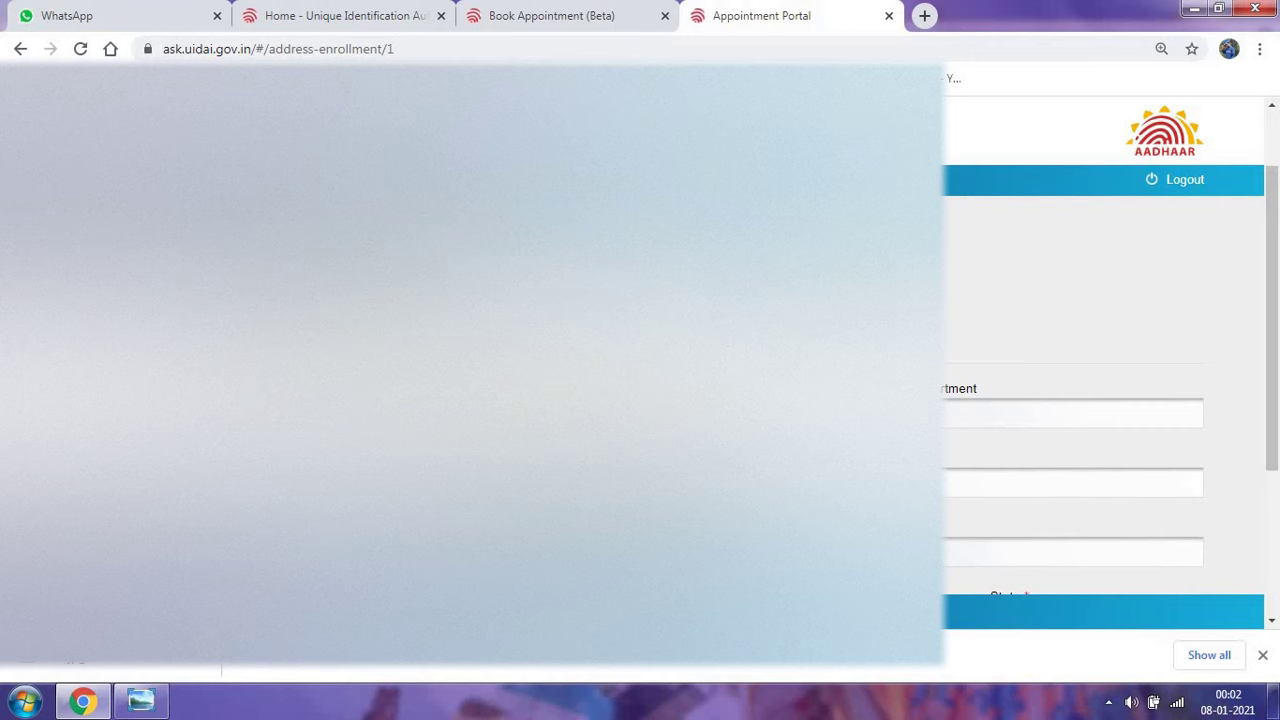
pyautogui.scroll(-1, 1100, 400)
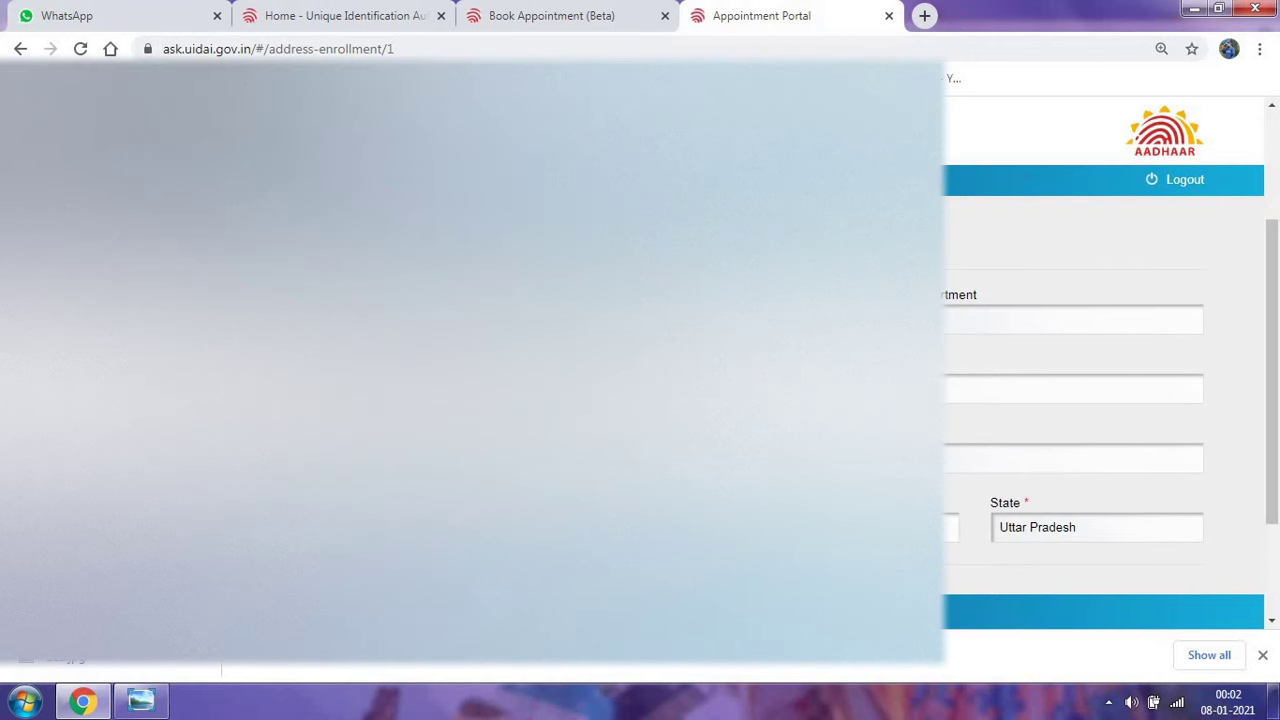
pyautogui.scroll(-1, 1100, 400)
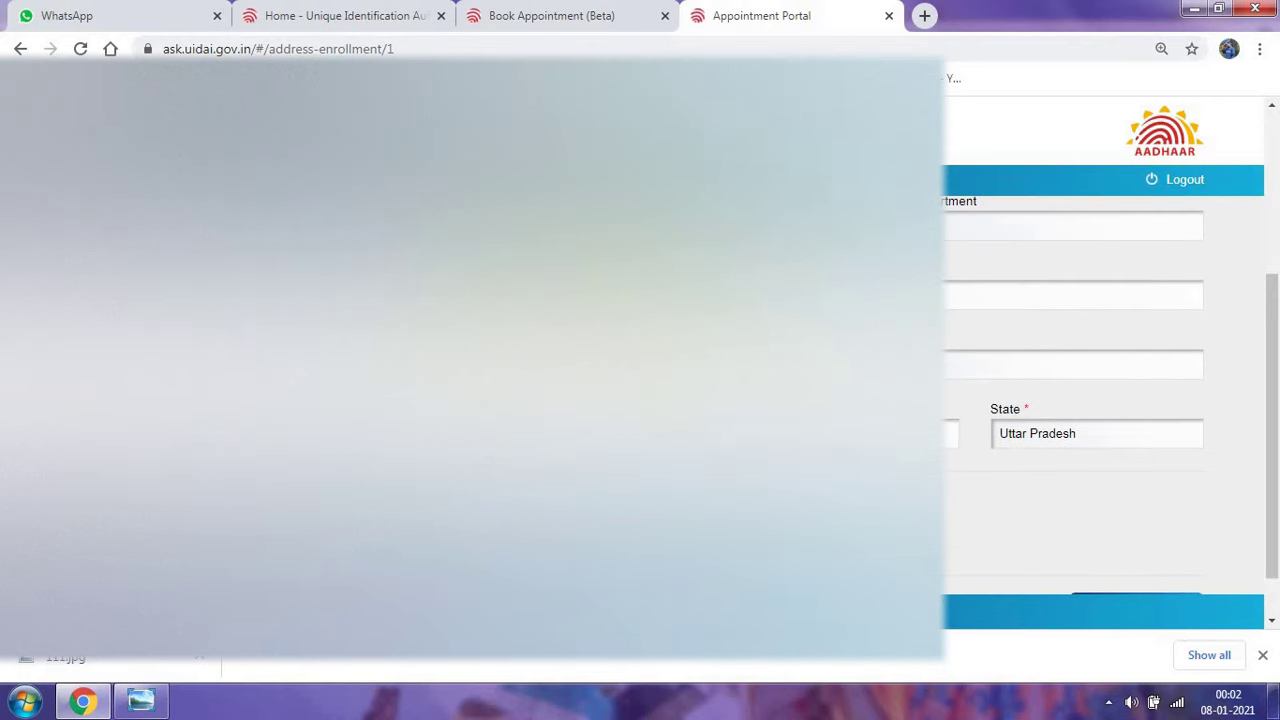
pyautogui.click(400, 365)
pyautogui.click(400, 365)
pyautogui.scroll(3, 600, 400)
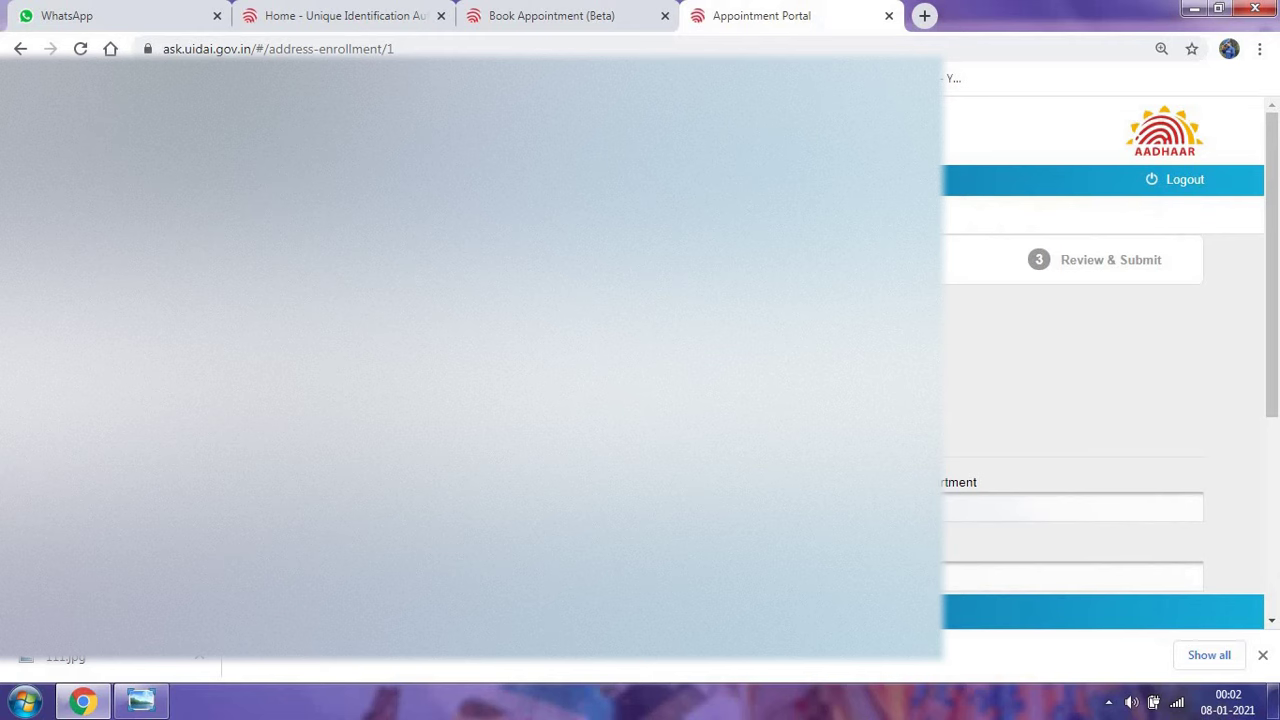
pyautogui.scroll(-3, 1100, 400)
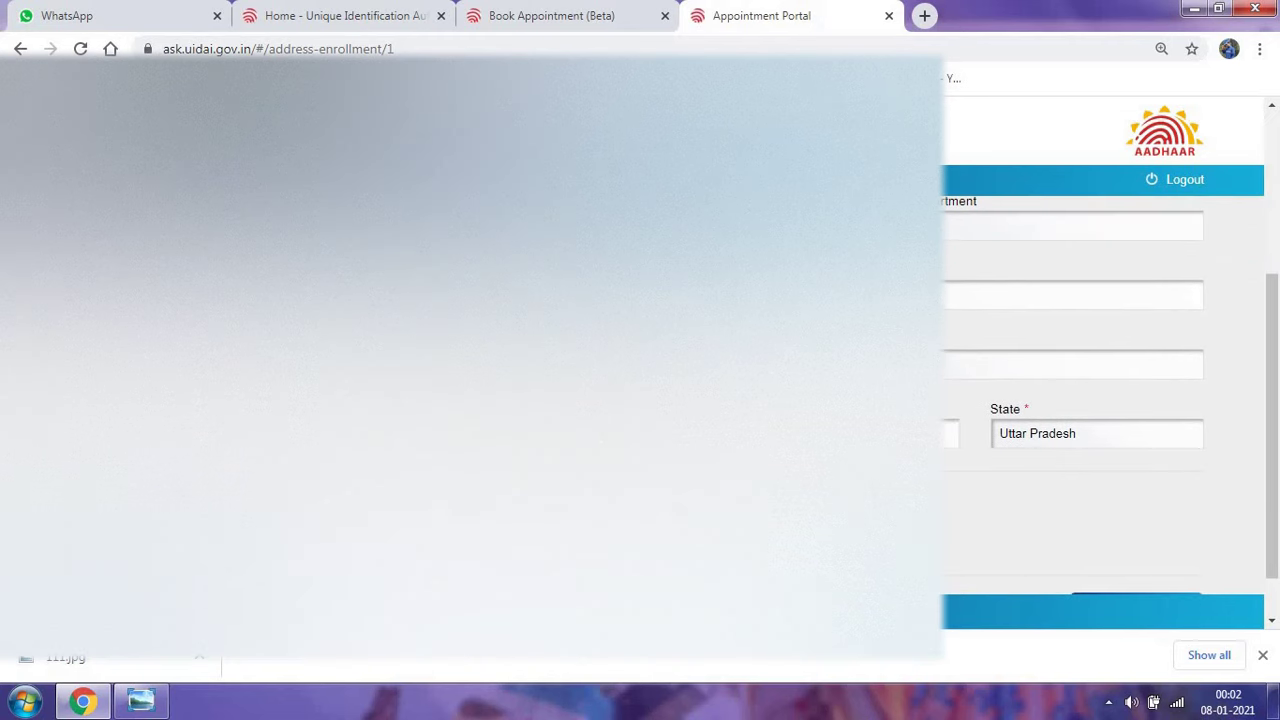
pyautogui.click(900, 295)
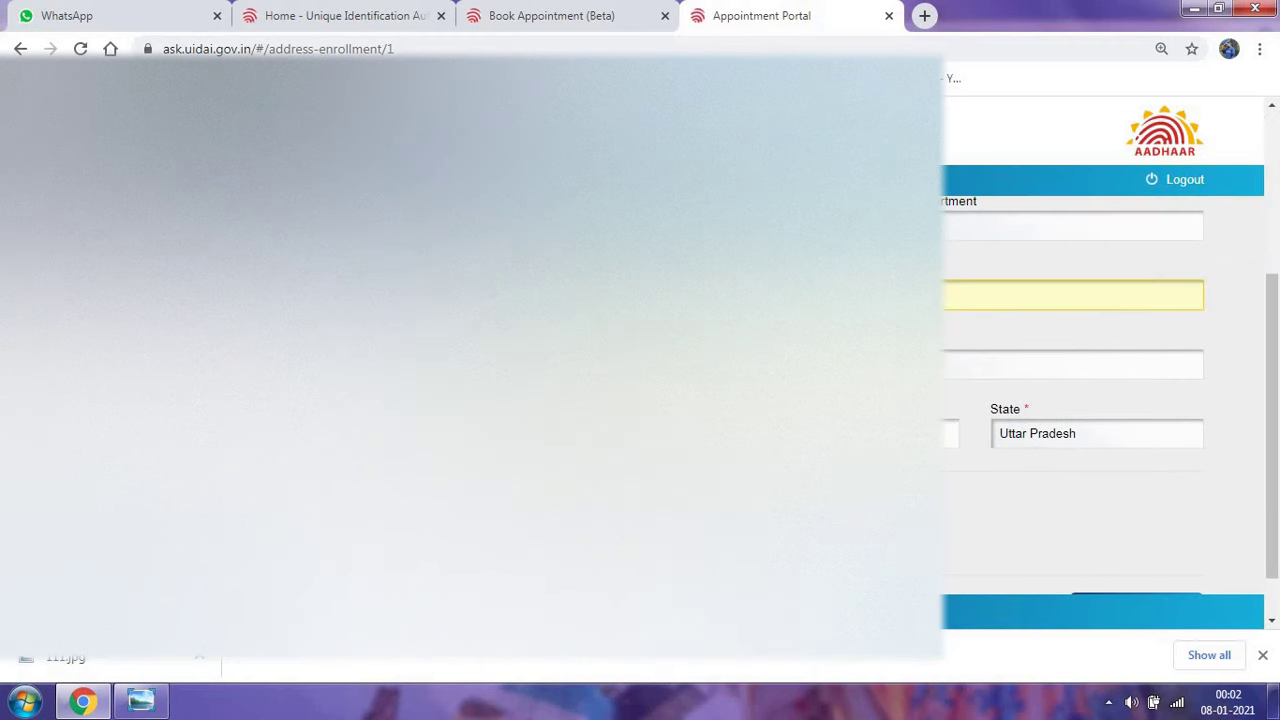
pyautogui.scroll(-2, 1100, 400)
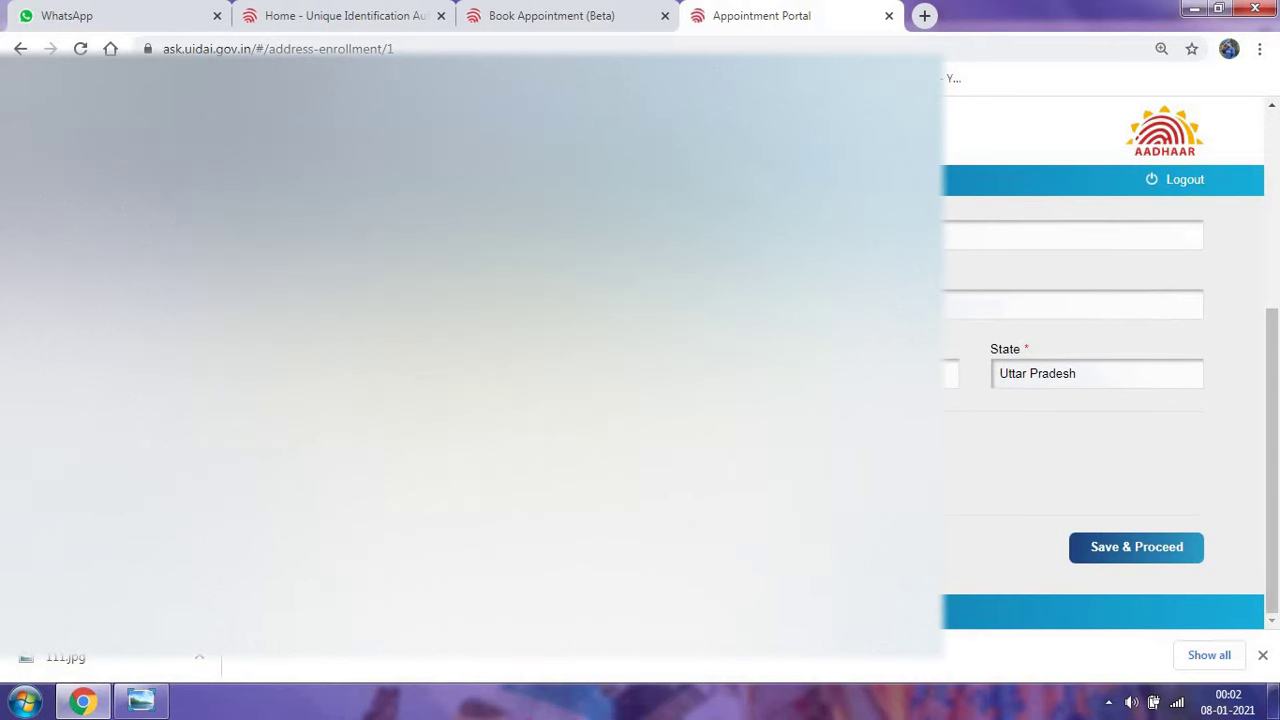
# Go through the entry fields in the section below the address and dismiss the saved-entry suggestions.
pyautogui.click(860, 305)
pyautogui.click(640, 440)
pyautogui.click(780, 463)
pyautogui.click(880, 470)
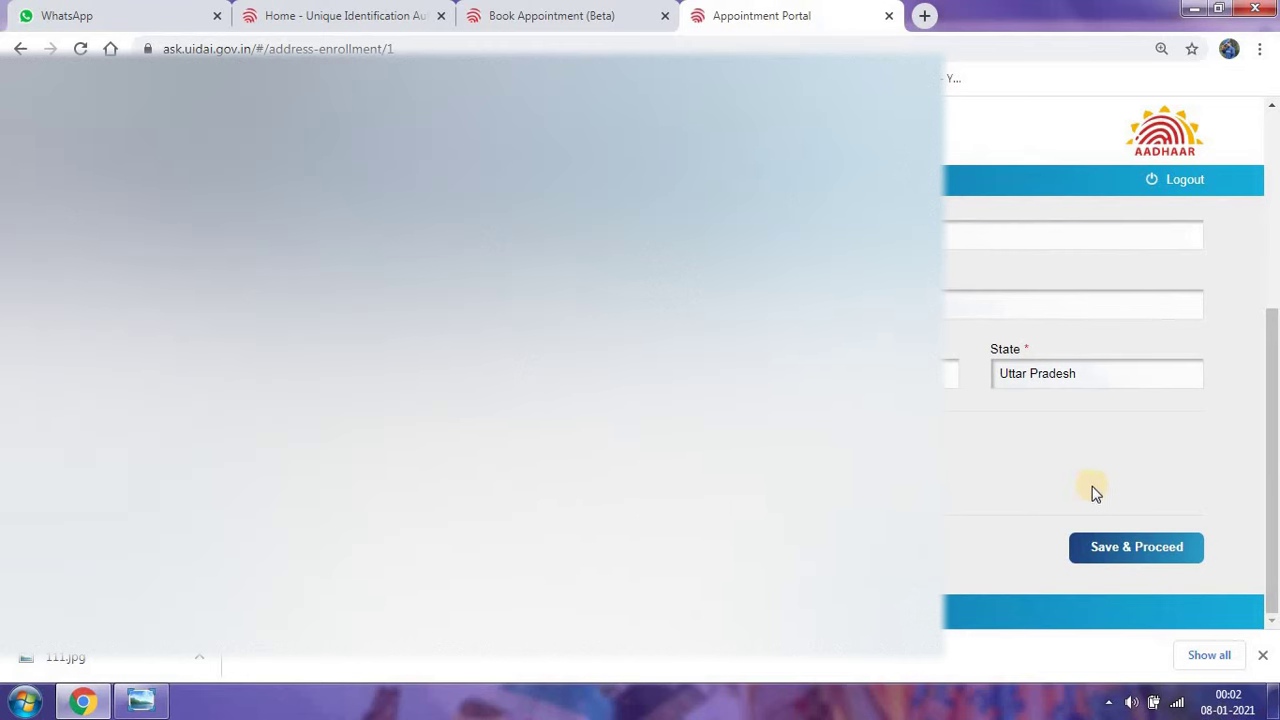
pyautogui.click(770, 463)
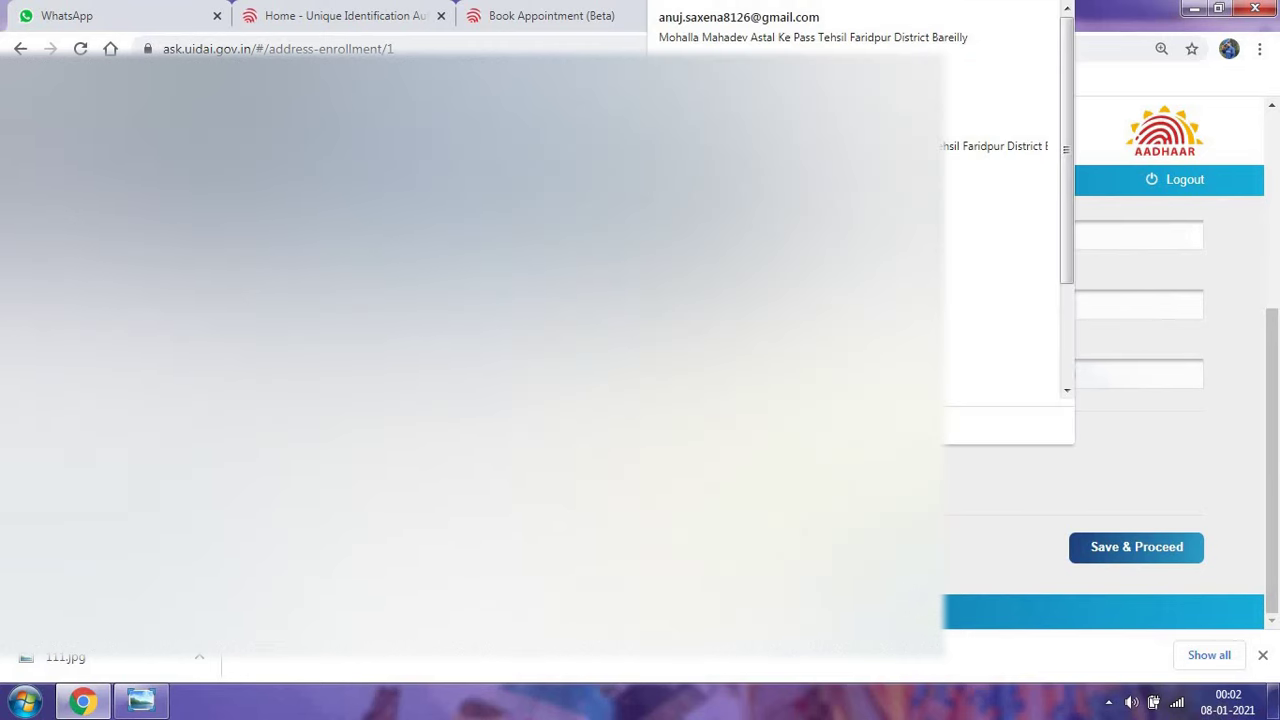
pyautogui.click(800, 466)
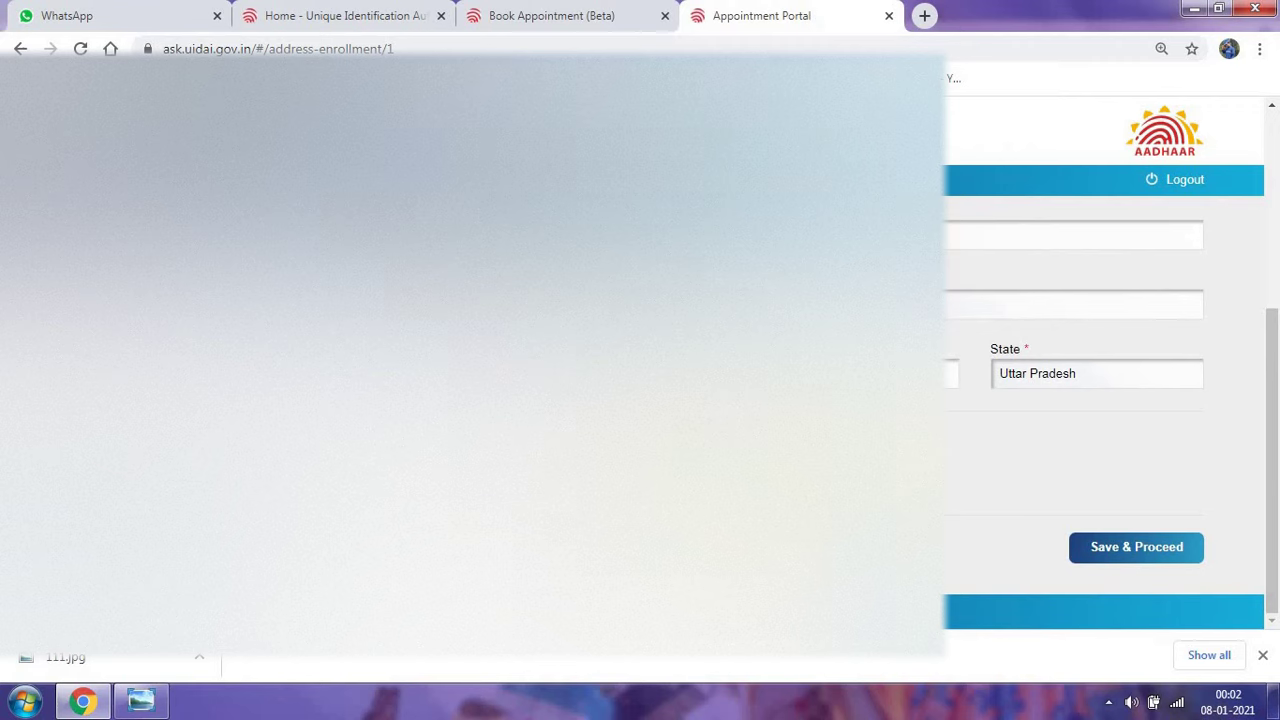